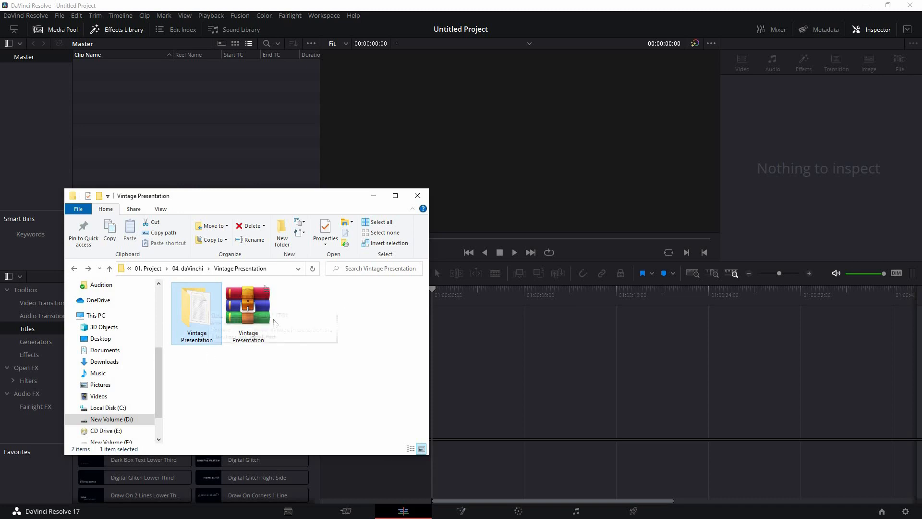
Step: Open the extracted Vintage Presentation folder and locate the Vintage Presentation.dra project archive
{"action": "double_click", "coordinate": [207, 311]}
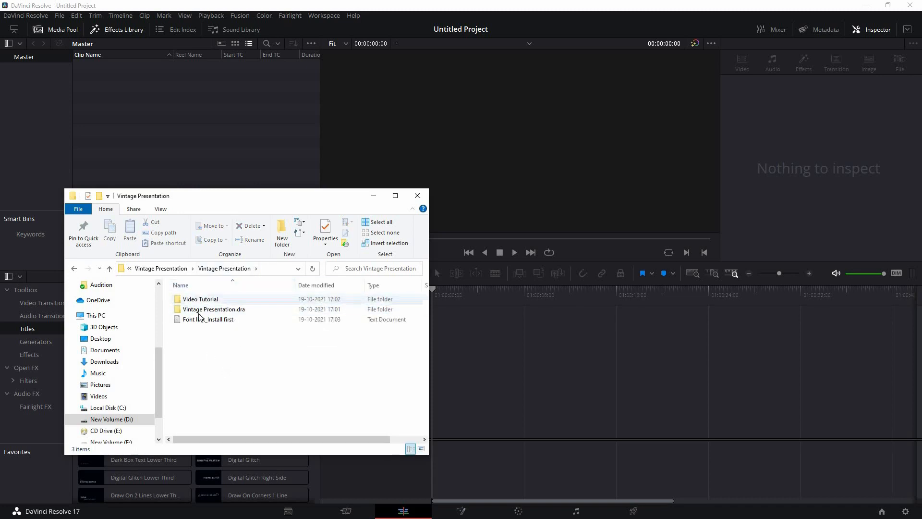
{"action": "left_click", "coordinate": [239, 311]}
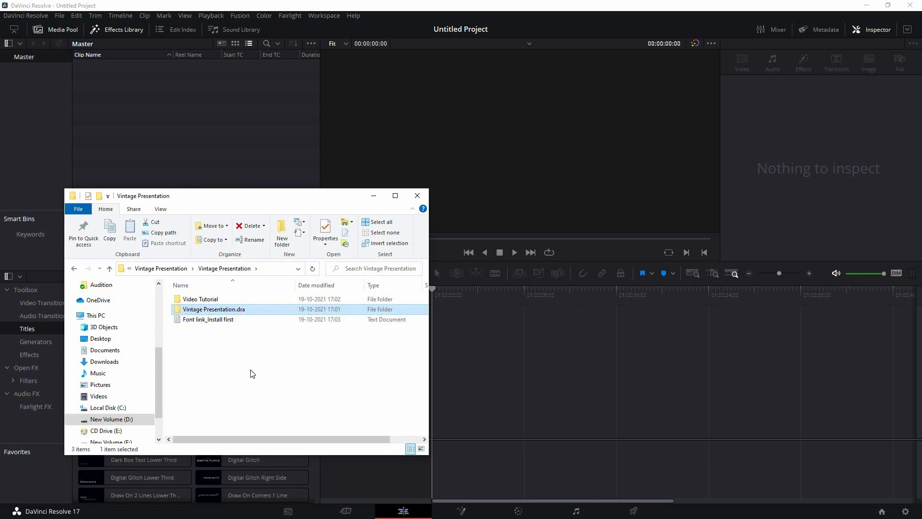
{"action": "double_click", "coordinate": [226, 314]}
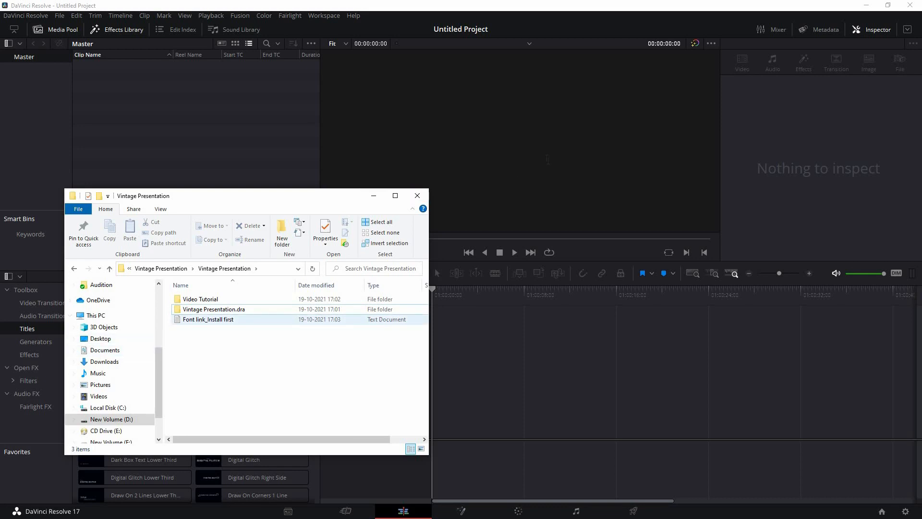
Step: Open the "Font link_Install first" text file and examine the two font download links needed before restoring Vintage Presentation.dra
{"action": "double_click", "coordinate": [209, 319]}
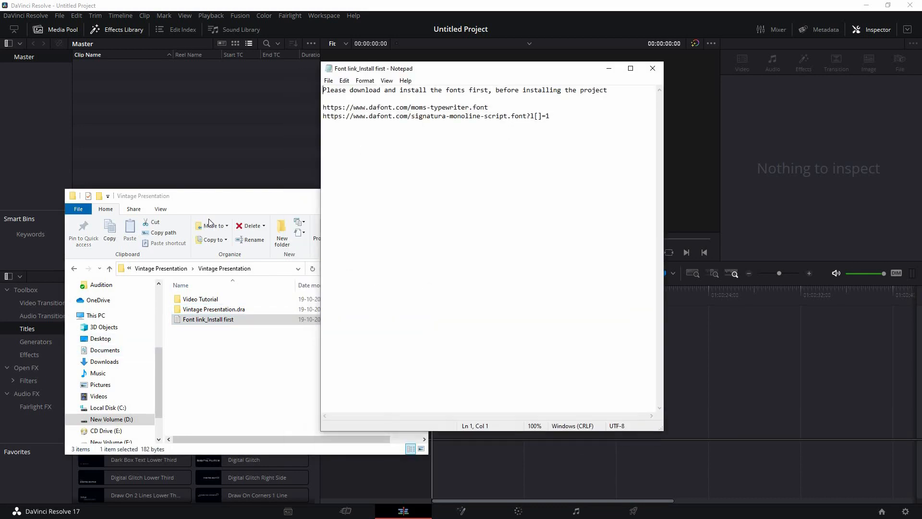
{"action": "key", "text": "alt+F4"}
{"action": "left_click", "coordinate": [216, 312]}
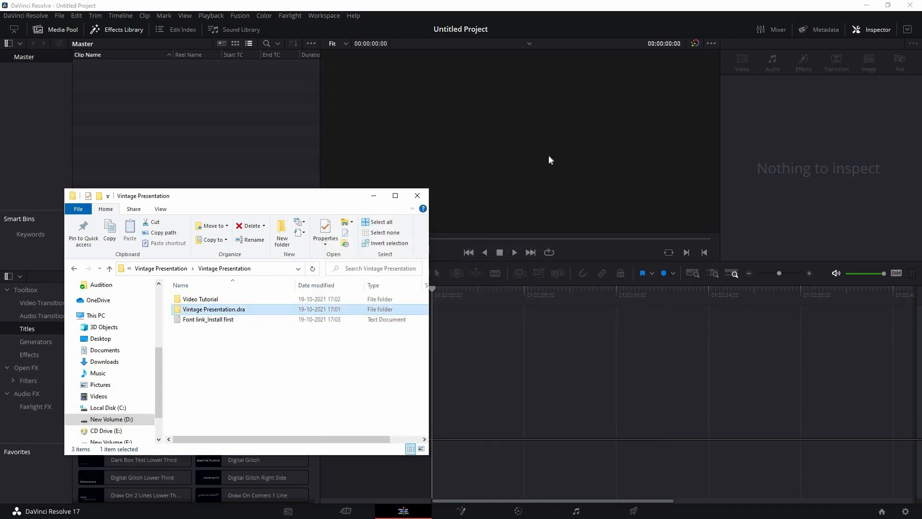
{"action": "double_click", "coordinate": [195, 320]}
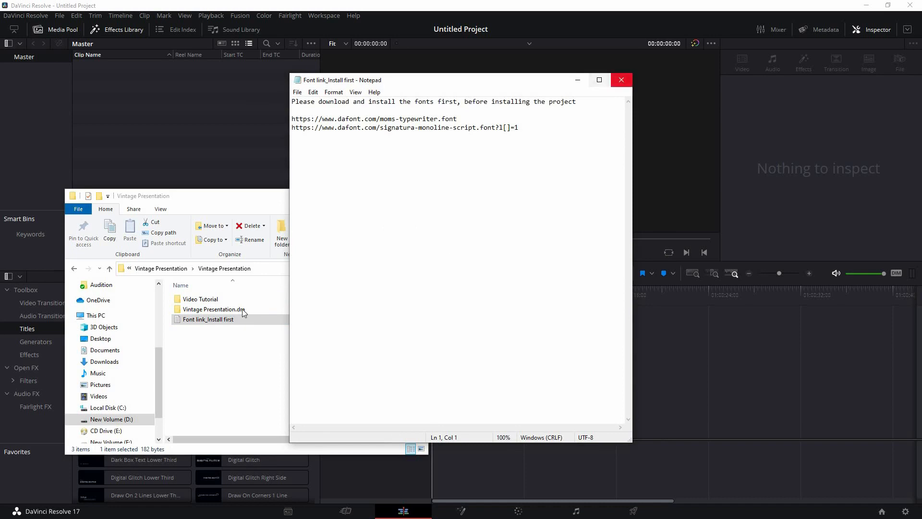
{"action": "left_click", "coordinate": [621, 80]}
{"action": "left_click", "coordinate": [237, 311]}
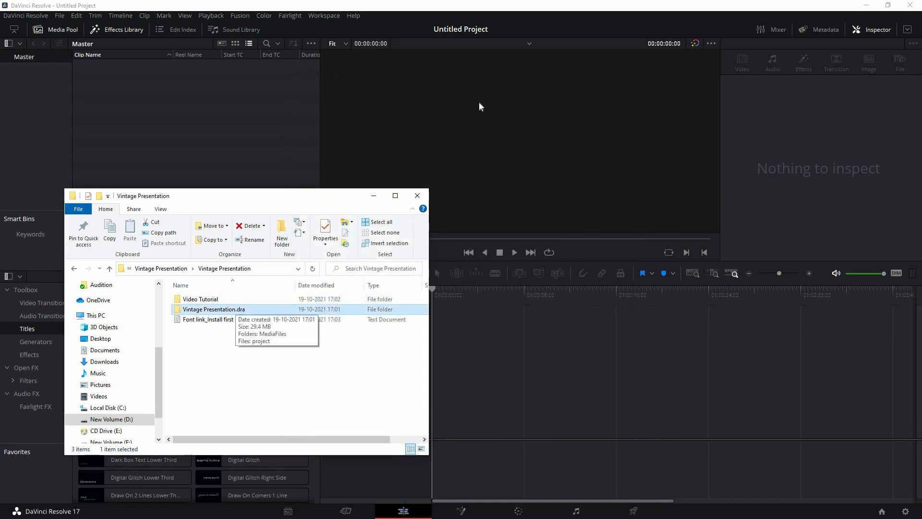
{"action": "double_click", "coordinate": [210, 320]}
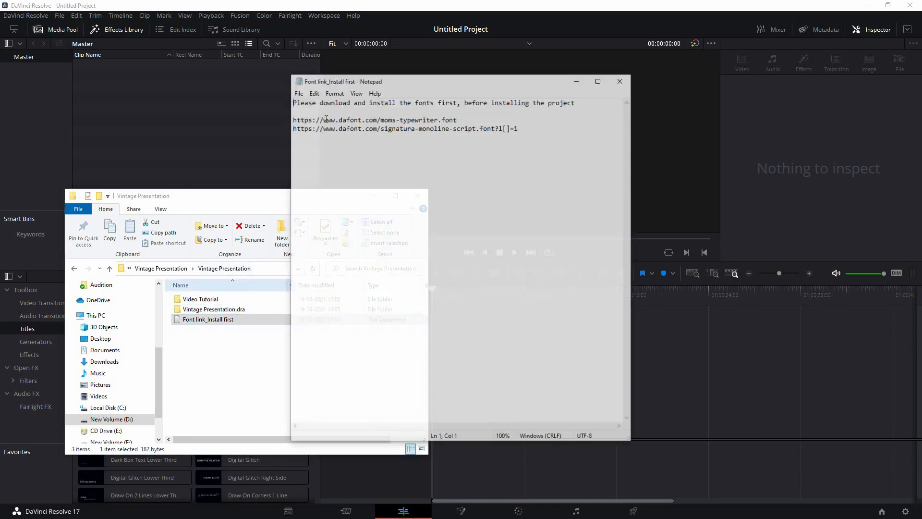
{"action": "left_click_drag", "start_coordinate": [457, 119], "coordinate": [292, 120]}
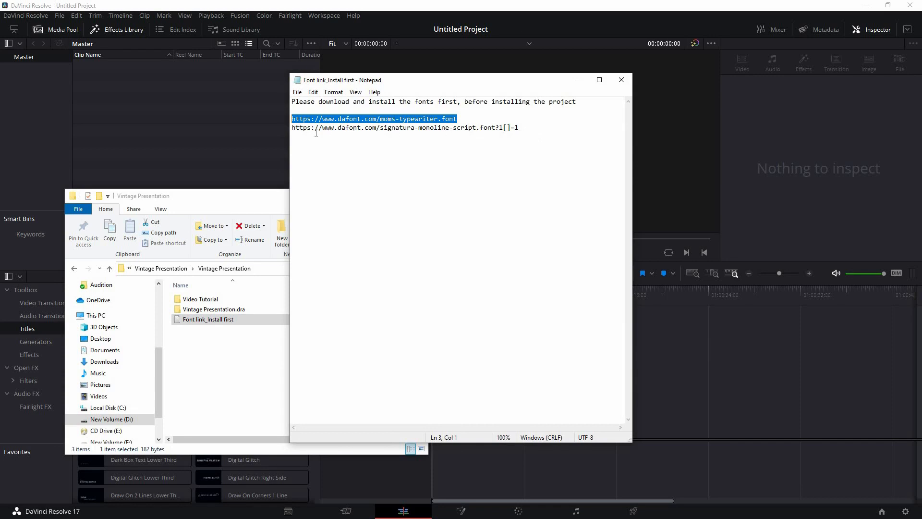
{"action": "left_click_drag", "start_coordinate": [520, 128], "coordinate": [292, 128]}
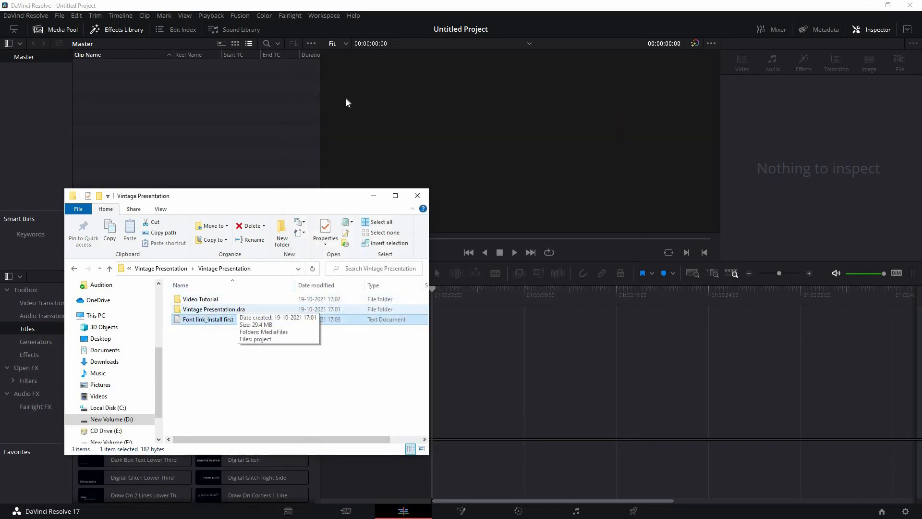
{"action": "left_click", "coordinate": [242, 309]}
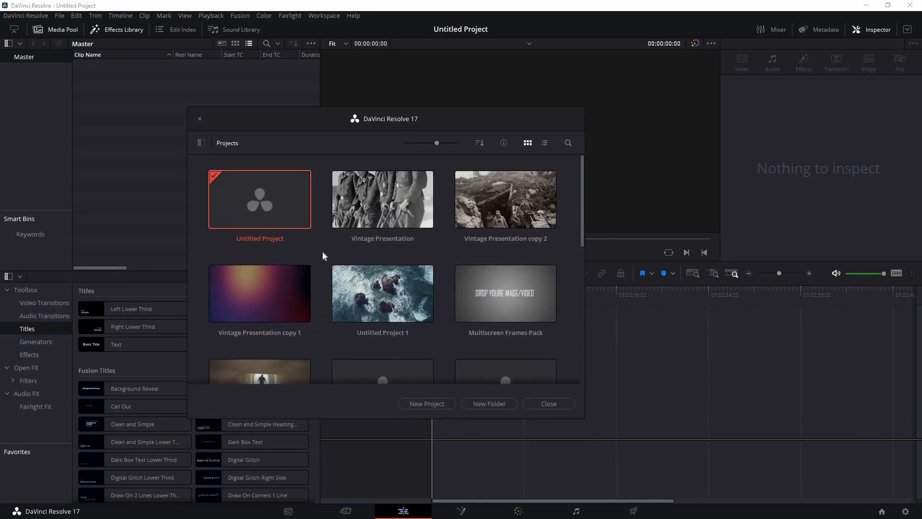
Step: Restore a project archive in the DaVinci Resolve project manager, choosing the Vintage Presentation.dra folder
{"action": "right_click", "coordinate": [323, 252]}
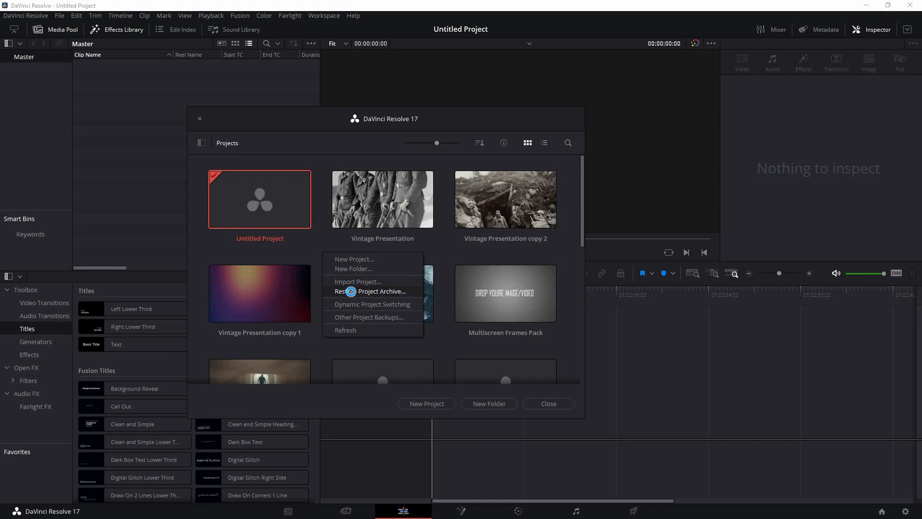
{"action": "left_click", "coordinate": [370, 292]}
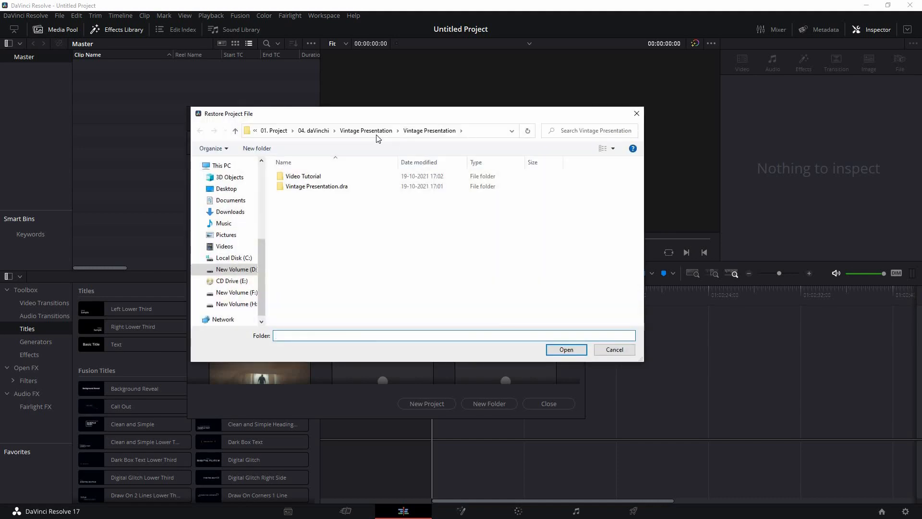
{"action": "left_click", "coordinate": [366, 131]}
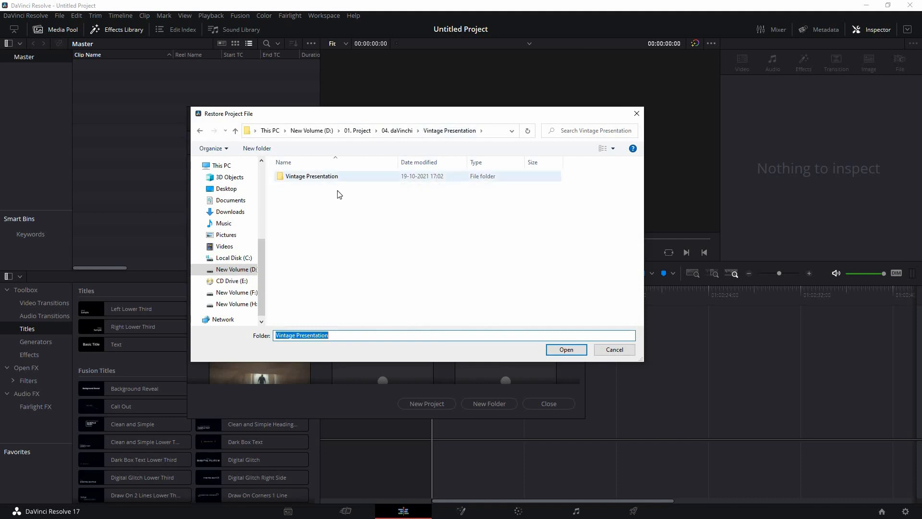
{"action": "double_click", "coordinate": [320, 177]}
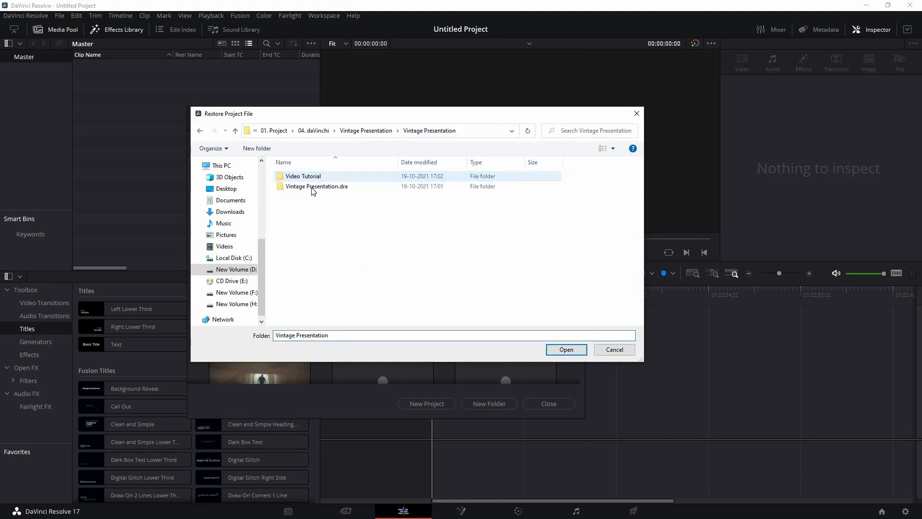
{"action": "left_click", "coordinate": [329, 187]}
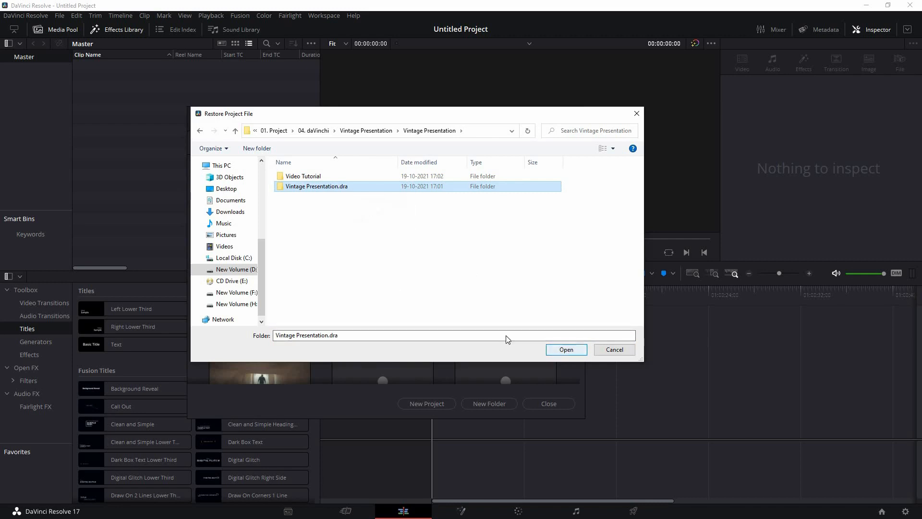
{"action": "key", "text": "Return"}
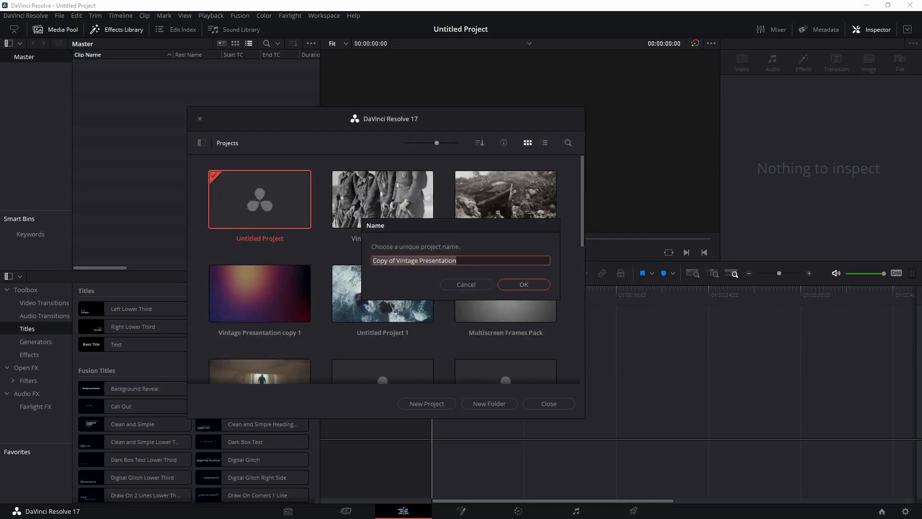
Step: Name the restored project "Copy of Vintage Presentation test" and open it
{"action": "left_click", "coordinate": [475, 257]}
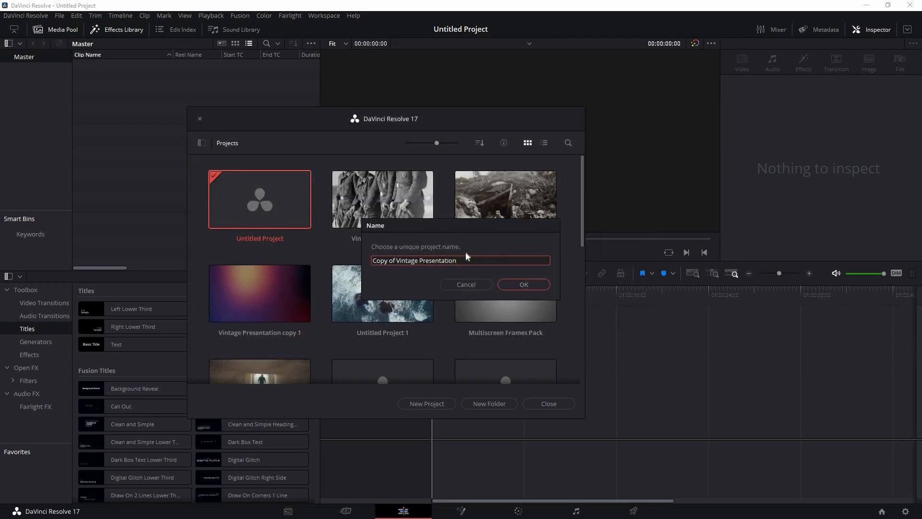
{"action": "type", "text": "test"}
{"action": "left_click", "coordinate": [524, 284]}
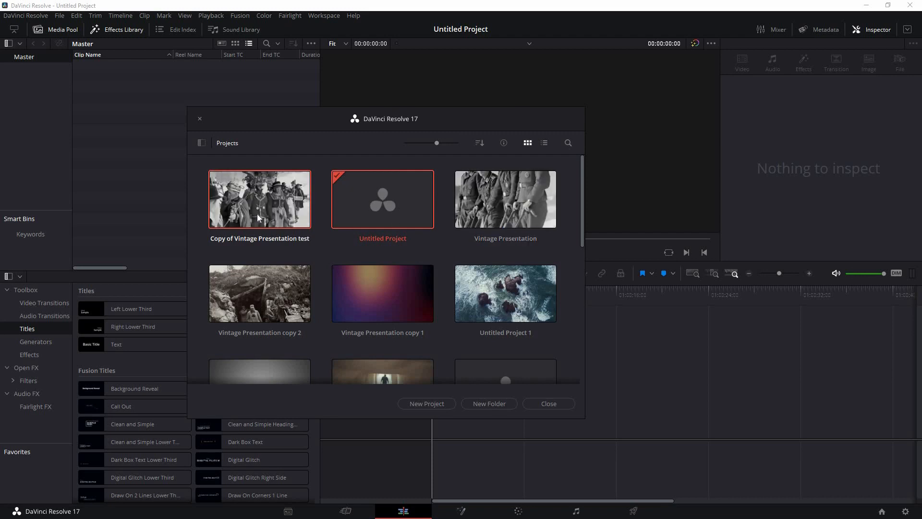
{"action": "double_click", "coordinate": [258, 217]}
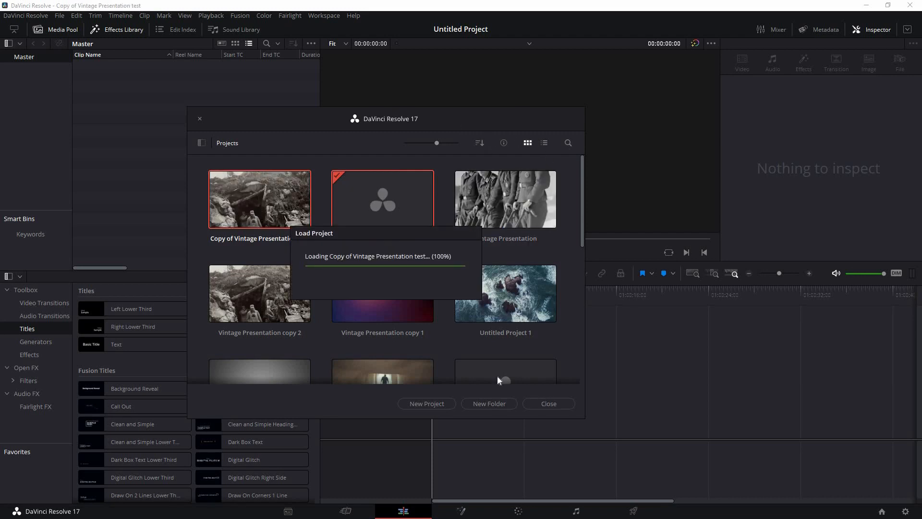
{"action": "left_click", "coordinate": [562, 324]}
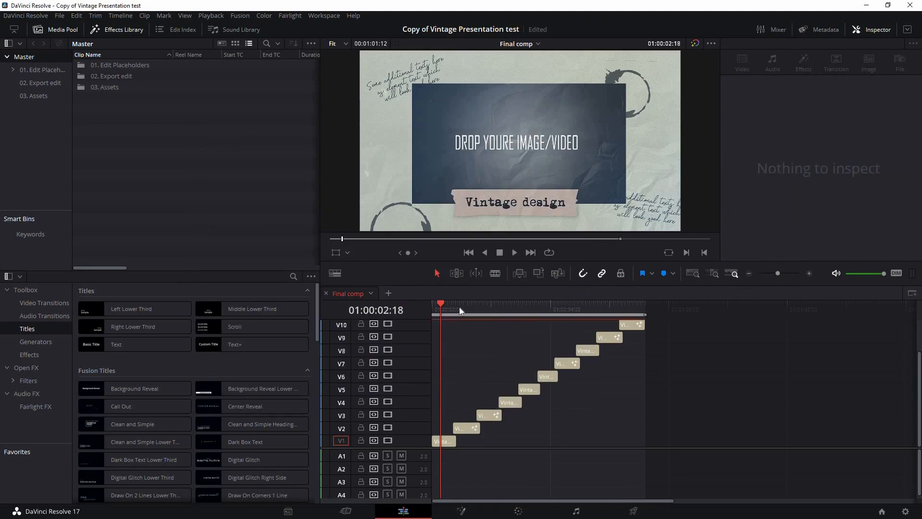
Step: Zoom into the Final comp timeline and preview several scenes, from the opening to the closing title
{"action": "scroll", "coordinate": [460, 305], "scroll_direction": "up", "scroll_amount": 3}
{"action": "left_click_drag", "start_coordinate": [477, 304], "coordinate": [532, 306]}
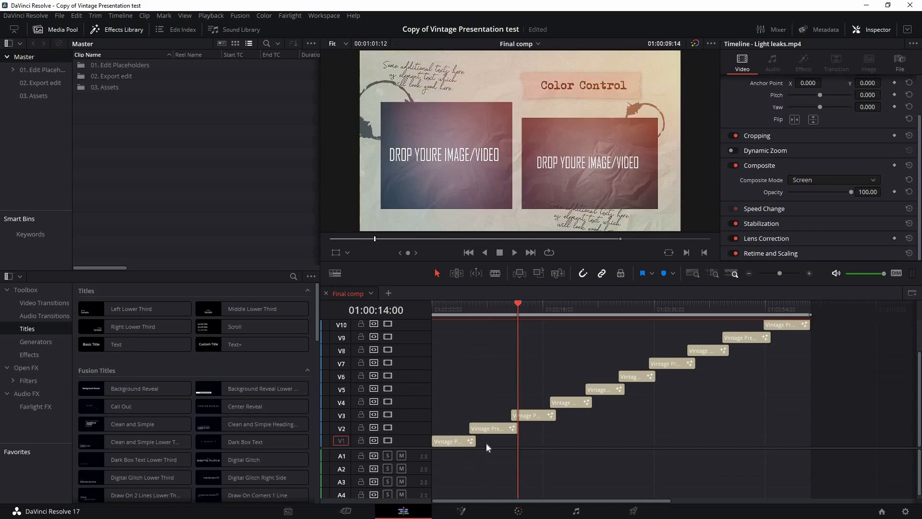
{"action": "left_click", "coordinate": [787, 308]}
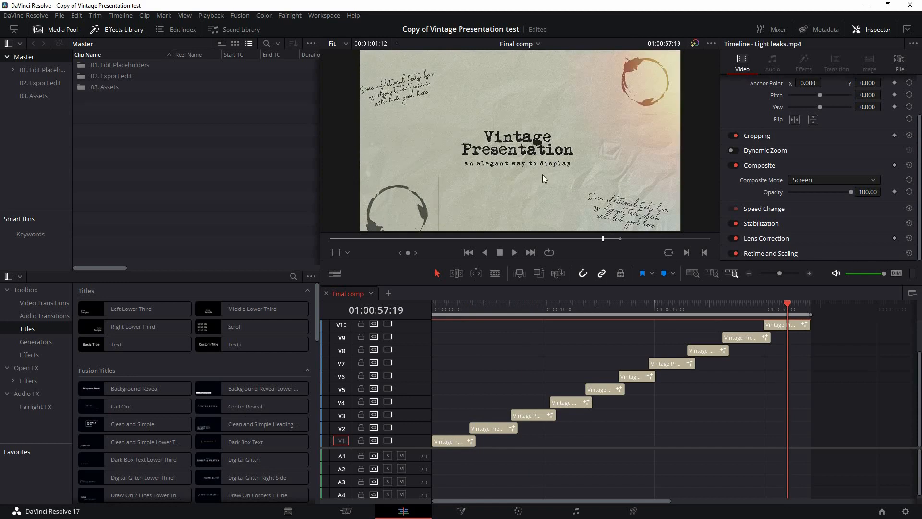
{"action": "left_click", "coordinate": [478, 376]}
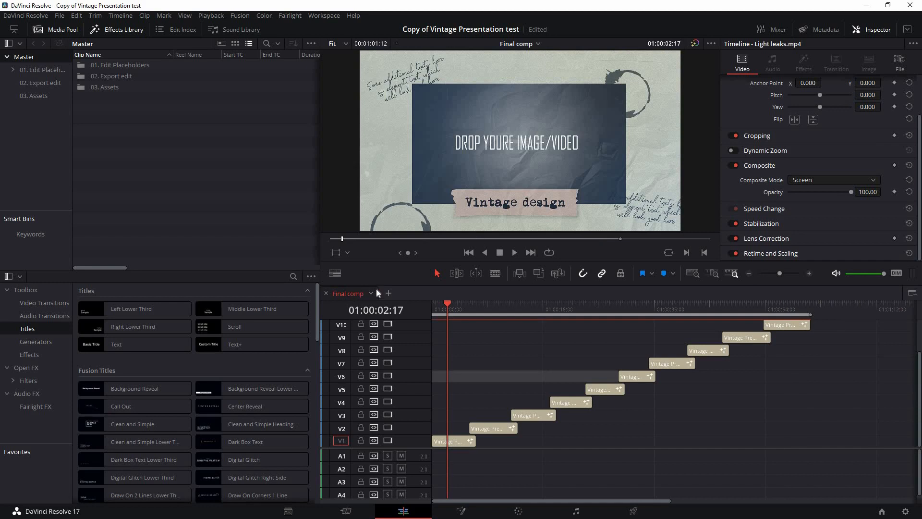
Step: Turn the stacked timelines view off and back on for the Final comp timeline
{"action": "left_click", "coordinate": [336, 273]}
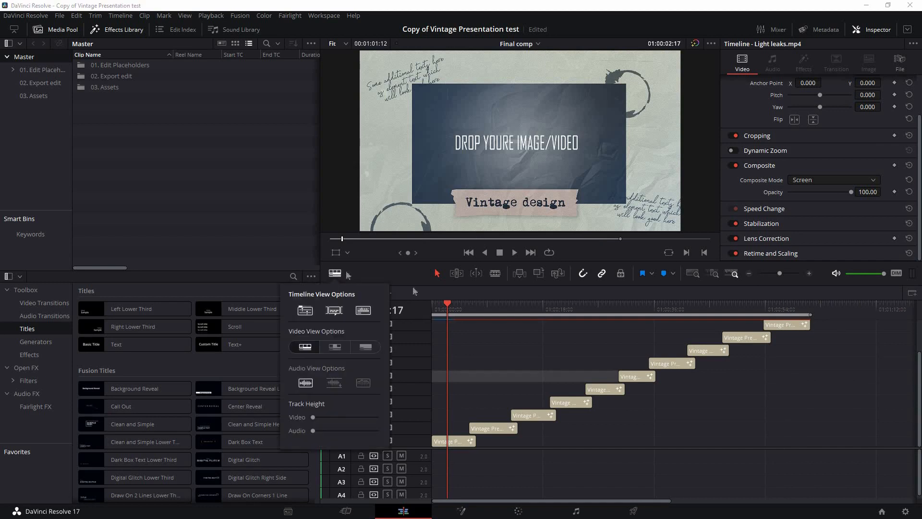
{"action": "left_click", "coordinate": [305, 310]}
{"action": "left_click", "coordinate": [336, 273]}
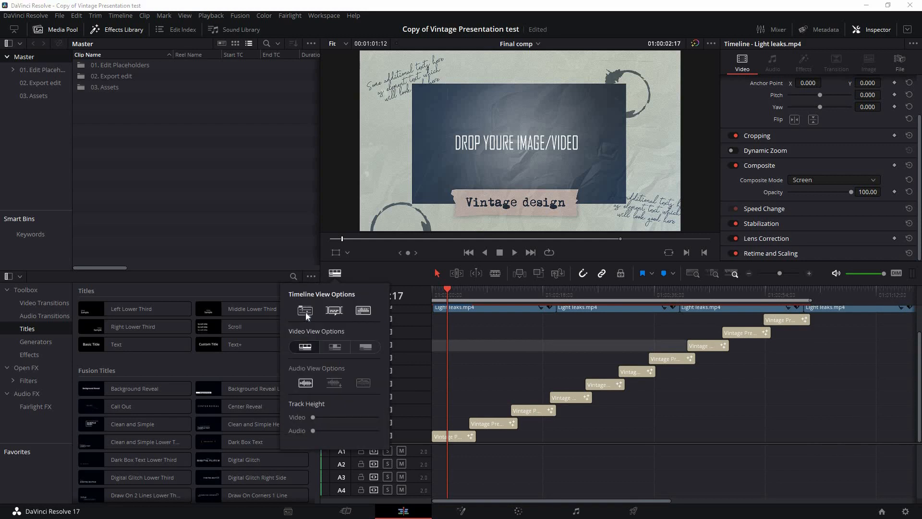
{"action": "left_click", "coordinate": [306, 313]}
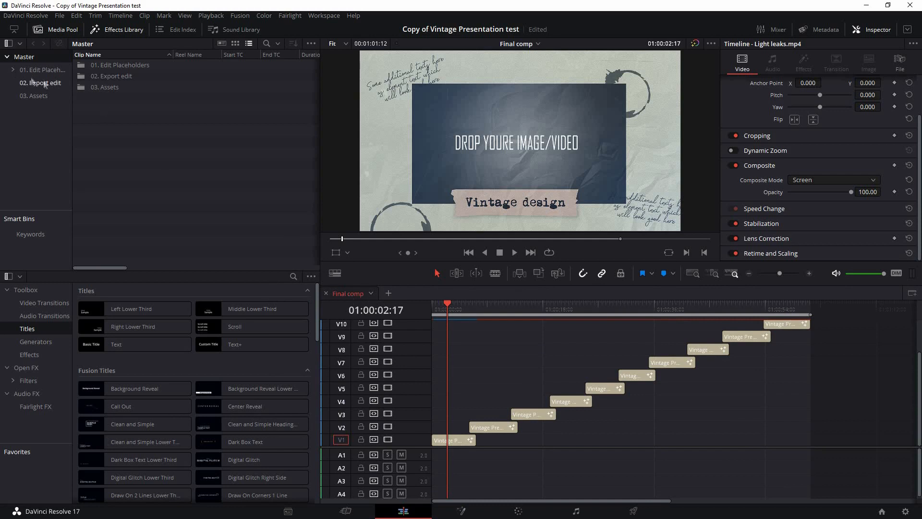
Step: View the Image 3 placeholder timeline from the Images bin in 01. Edit Placeholders, closing it to return to Final comp
{"action": "left_click", "coordinate": [13, 69]}
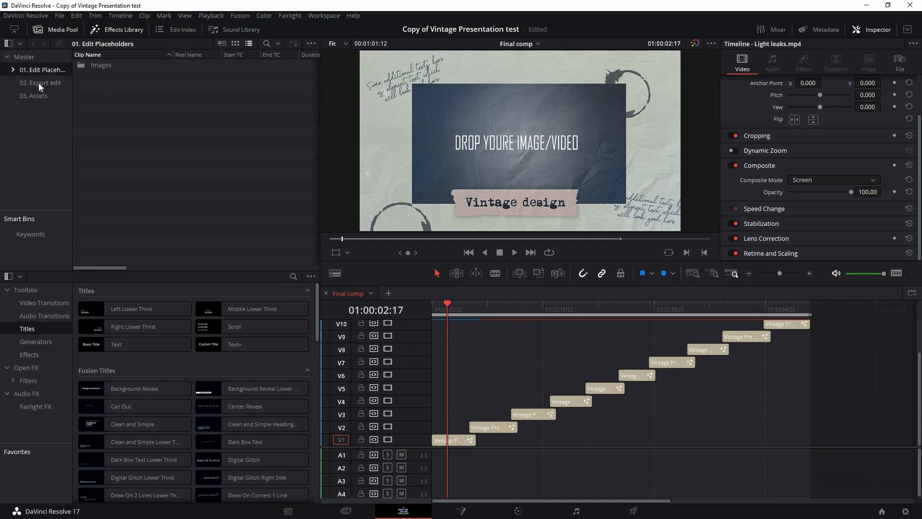
{"action": "double_click", "coordinate": [99, 66]}
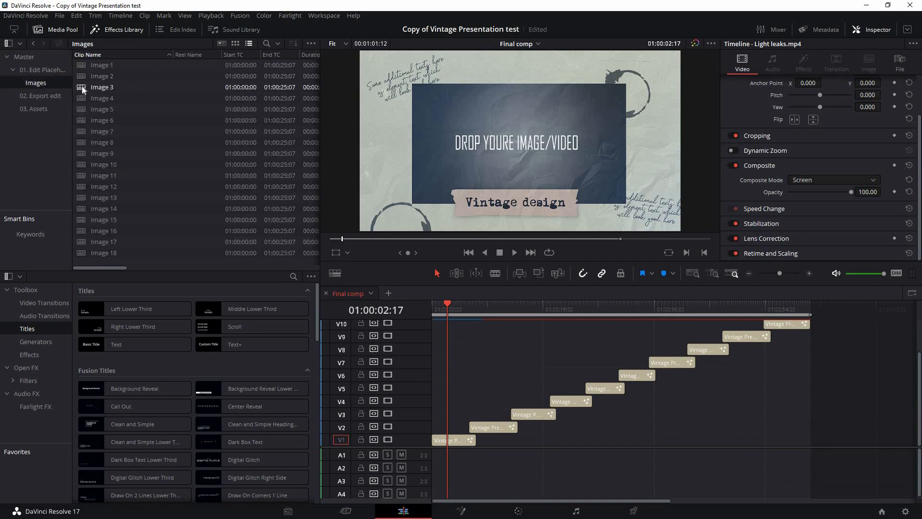
{"action": "left_click", "coordinate": [83, 89]}
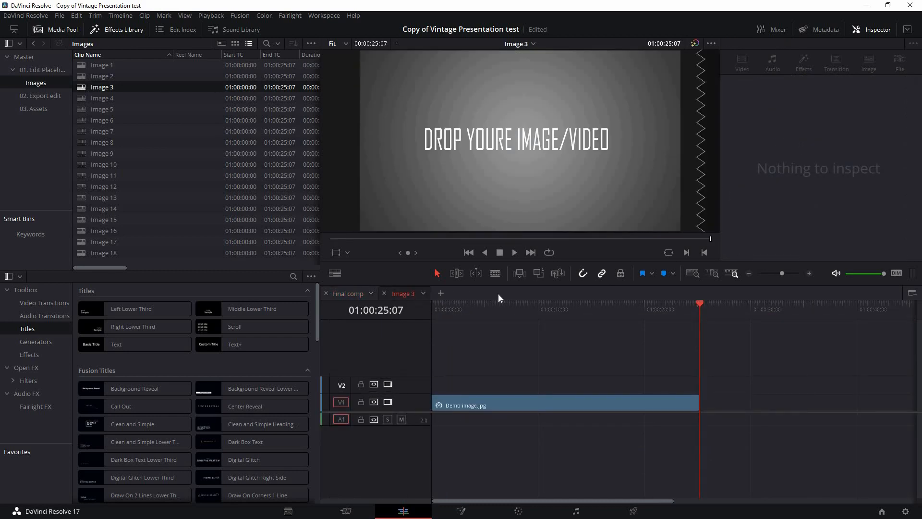
{"action": "left_click", "coordinate": [348, 293]}
{"action": "left_click", "coordinate": [385, 293]}
Step: Hide the timeline tabs by disabling stacked timelines, and enable them again
{"action": "left_click", "coordinate": [338, 275]}
{"action": "left_click", "coordinate": [311, 308]}
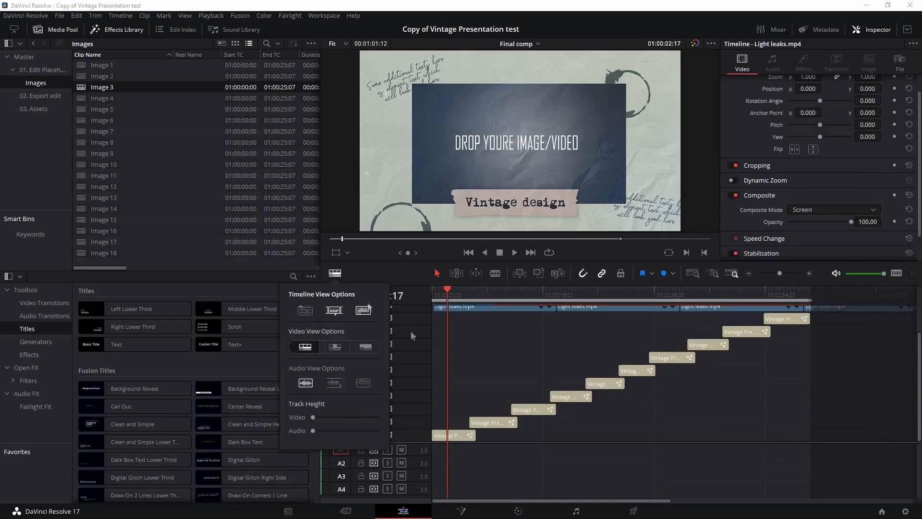
{"action": "left_click", "coordinate": [335, 276]}
{"action": "left_click", "coordinate": [335, 273]}
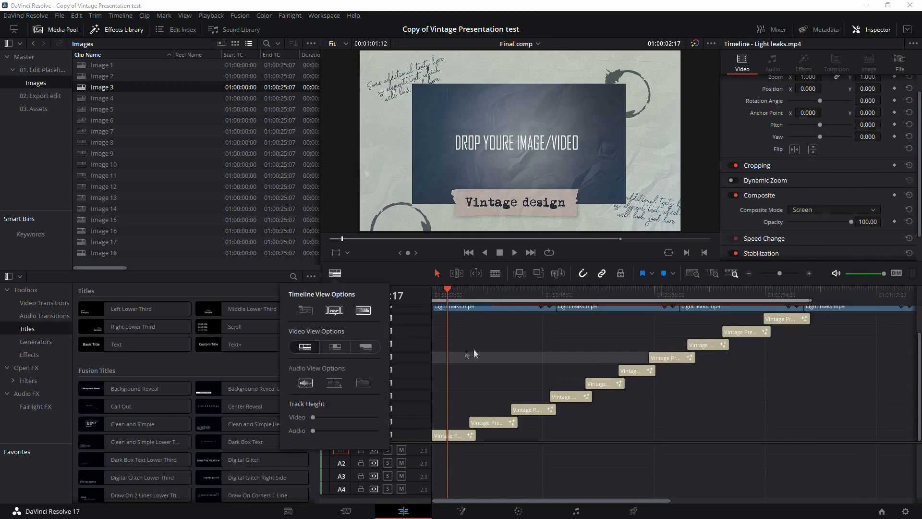
{"action": "left_click", "coordinate": [363, 309]}
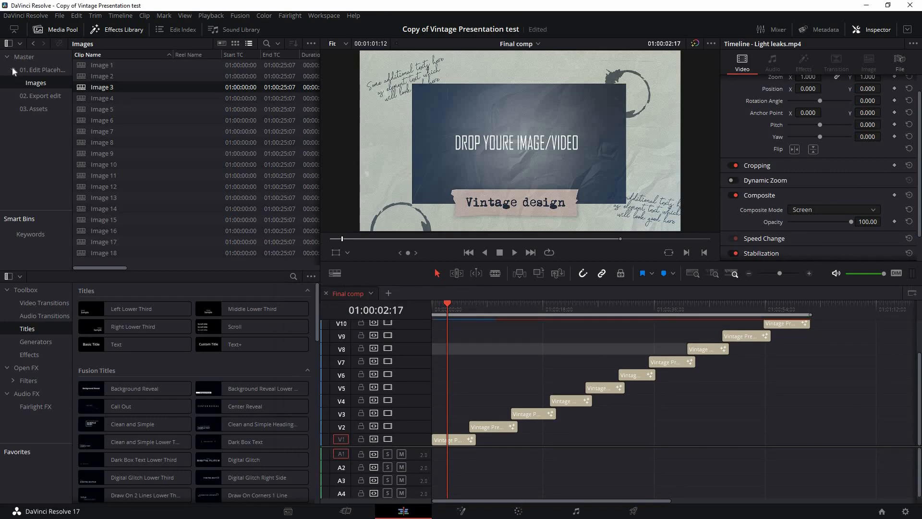
Step: Collapse and re-expand the 01. Edit Placeholders bin and open its Images bin to list the placeholder timelines
{"action": "left_click", "coordinate": [12, 70]}
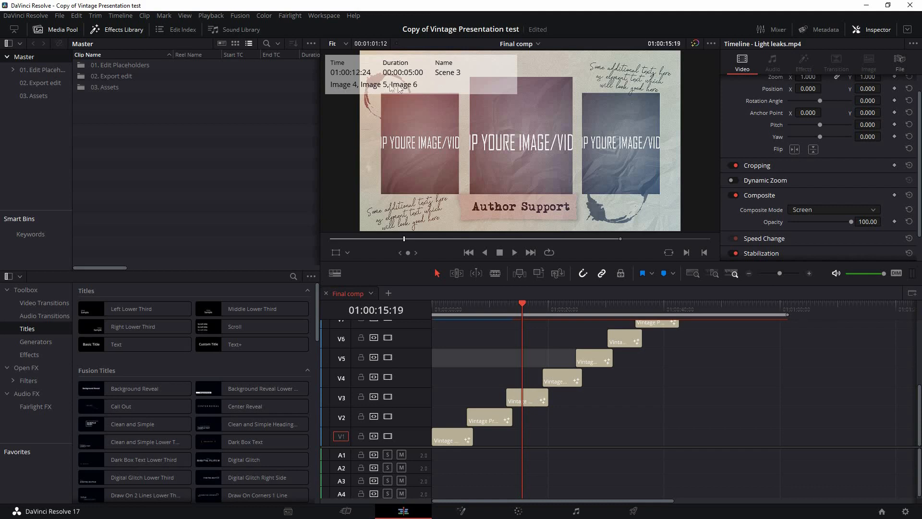
{"action": "left_click", "coordinate": [13, 69]}
{"action": "left_click", "coordinate": [36, 83]}
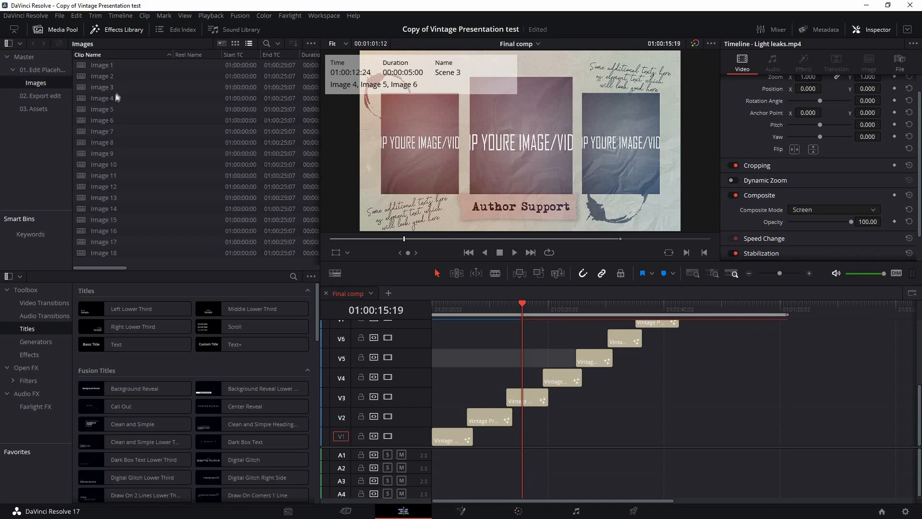
Step: Select the Image 4, Image 5 and Image 6 placeholder timelines used in Scene 3, and collapse the 01. Edit Placeholders bin
{"action": "left_click", "coordinate": [107, 120]}
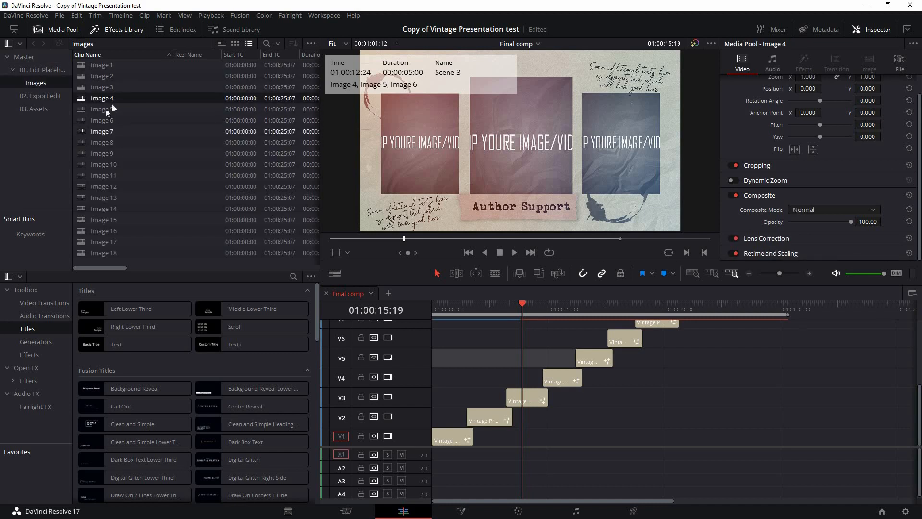
{"action": "left_click", "coordinate": [103, 98], "text": "shift"}
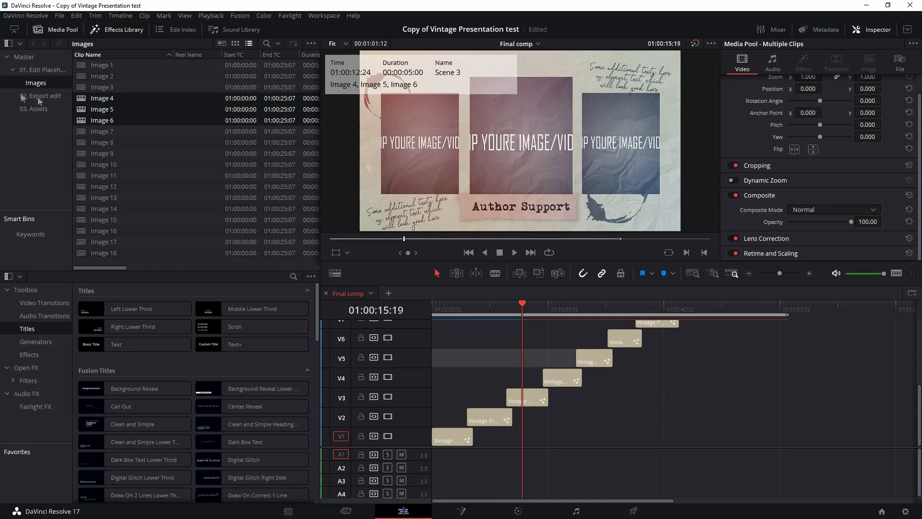
{"action": "left_click", "coordinate": [12, 70]}
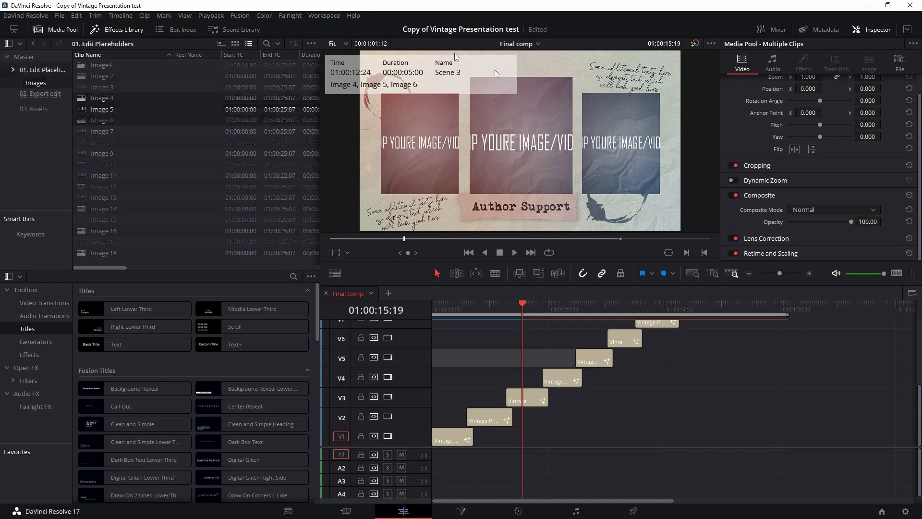
Step: Check the viewer's Show Marker Overlays option and view the Scene 6 and Scene 1 markers in Final comp
{"action": "left_click", "coordinate": [711, 43]}
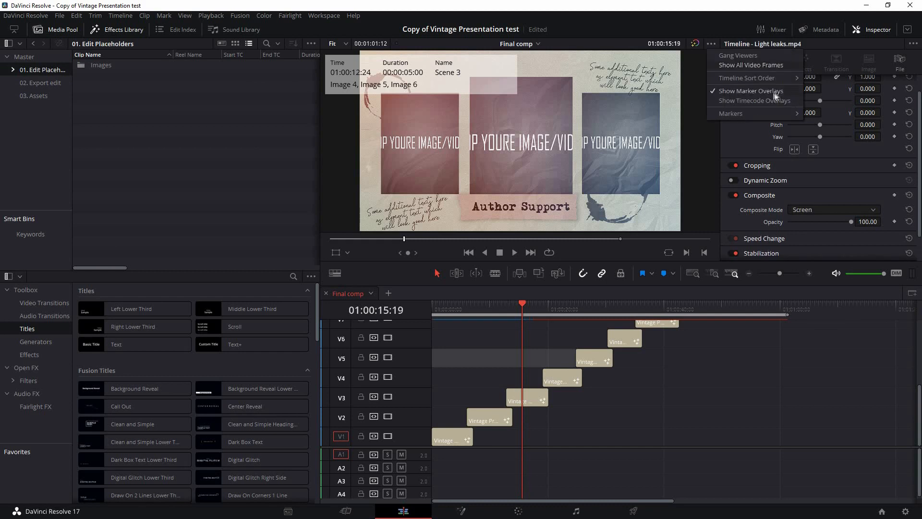
{"action": "left_click", "coordinate": [625, 310]}
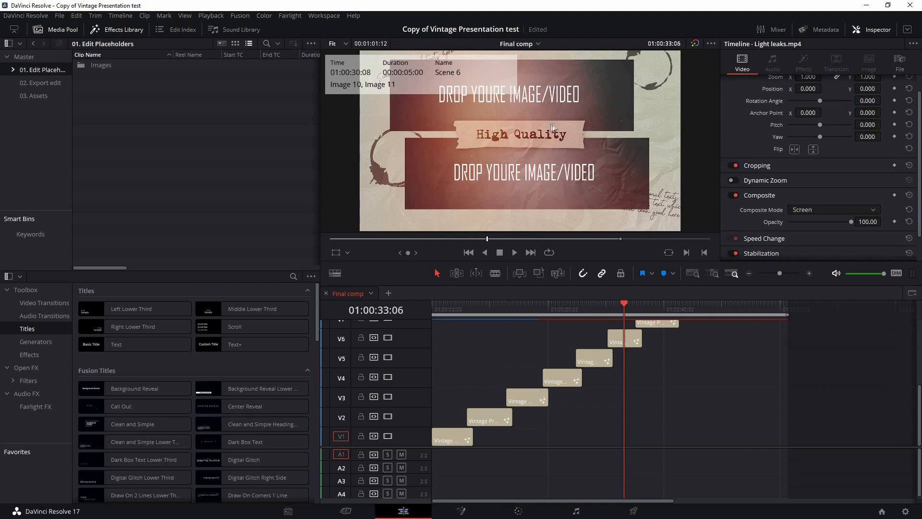
{"action": "left_click", "coordinate": [451, 310]}
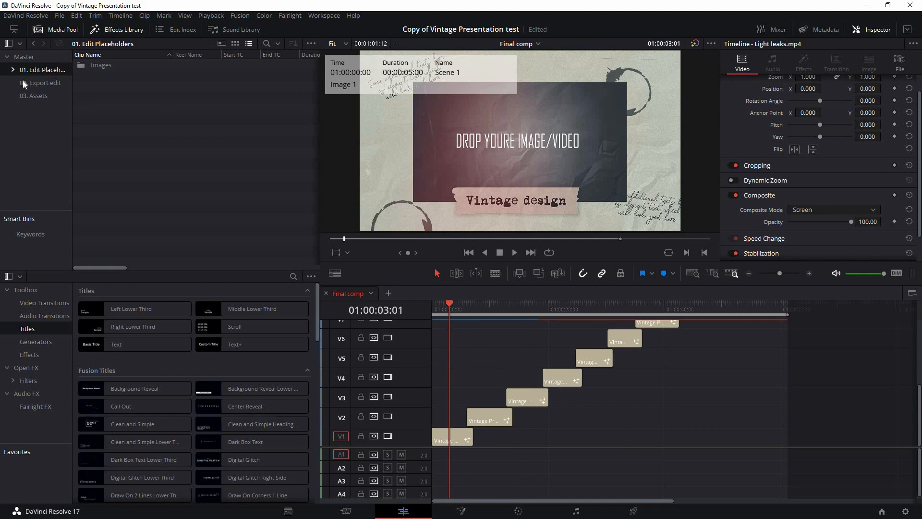
Step: Open the Image 1 placeholder timeline from the Images bin and place the playhead at 01:00:06:07
{"action": "double_click", "coordinate": [109, 65]}
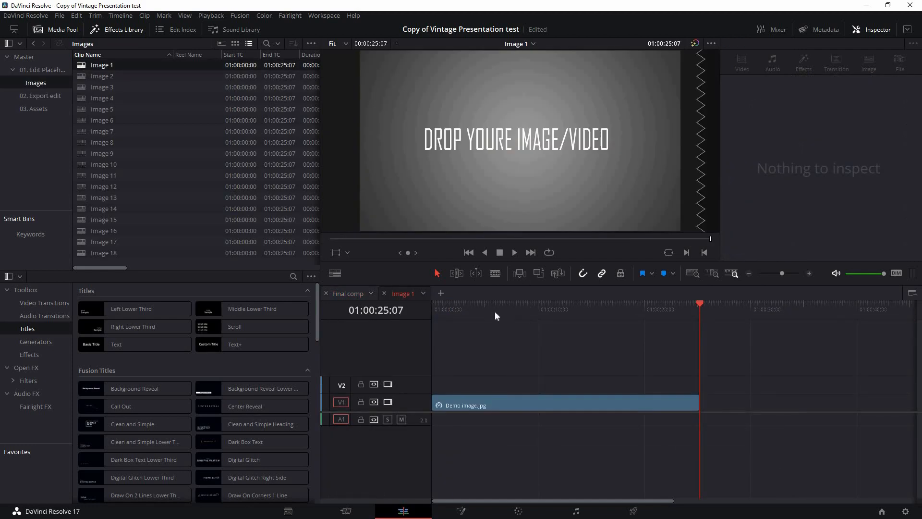
{"action": "mouse_move", "coordinate": [506, 311]}
{"action": "left_mouse_down"}
{"action": "mouse_move", "coordinate": [447, 315]}
{"action": "mouse_move", "coordinate": [498, 315]}
{"action": "left_mouse_up"}
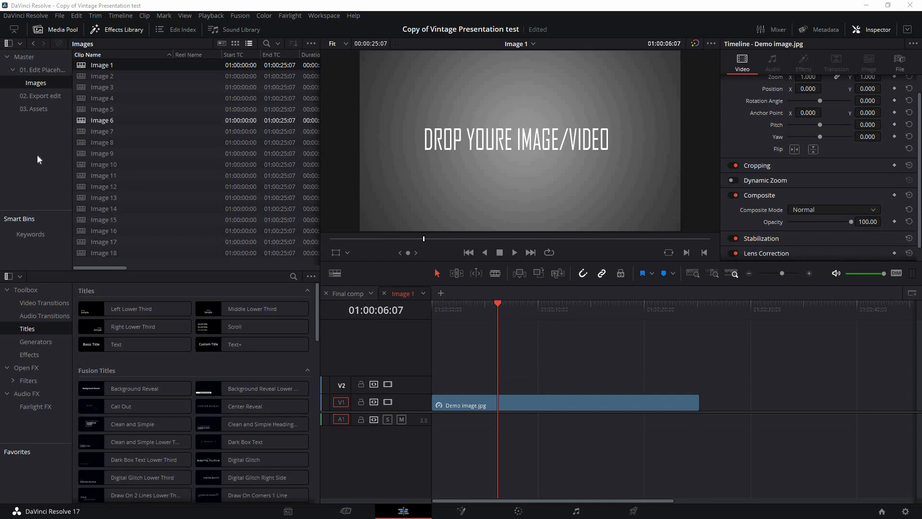
Step: Create a bin named Demo images under Master and show its clips as thumbnails
{"action": "right_click", "coordinate": [24, 149]}
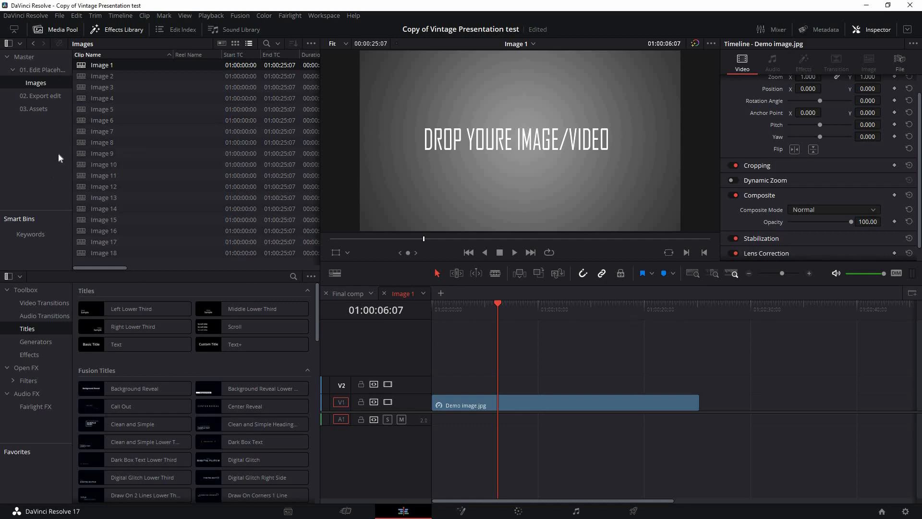
{"action": "left_click", "coordinate": [47, 159]}
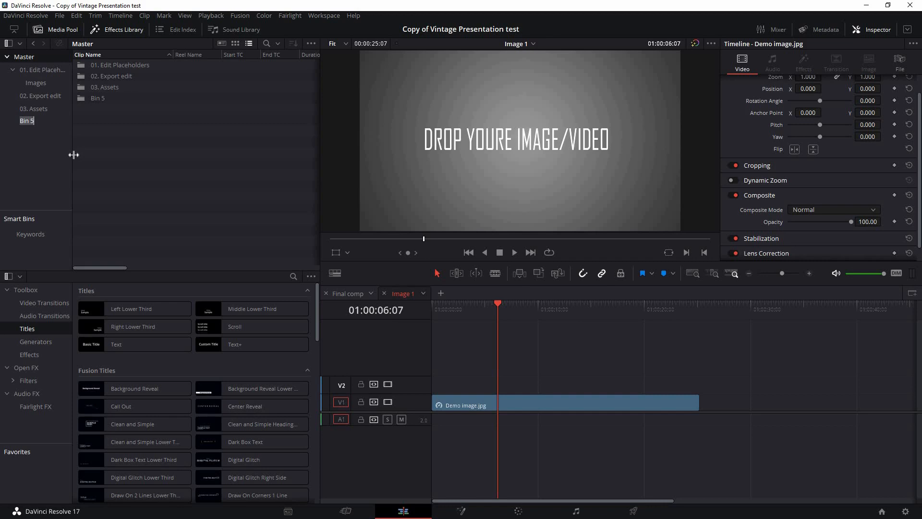
{"action": "type", "text": "Demo images"}
{"action": "key", "text": "Return"}
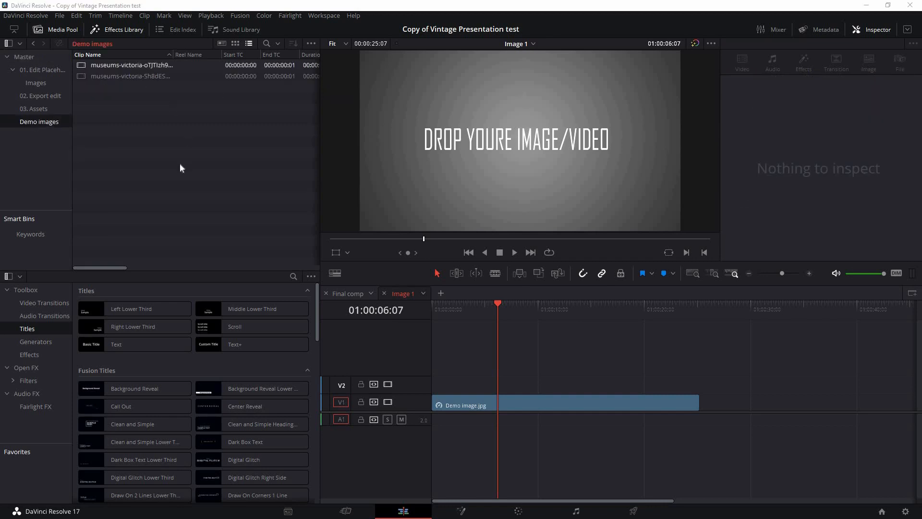
{"action": "left_click", "coordinate": [235, 43]}
{"action": "left_click", "coordinate": [191, 144]}
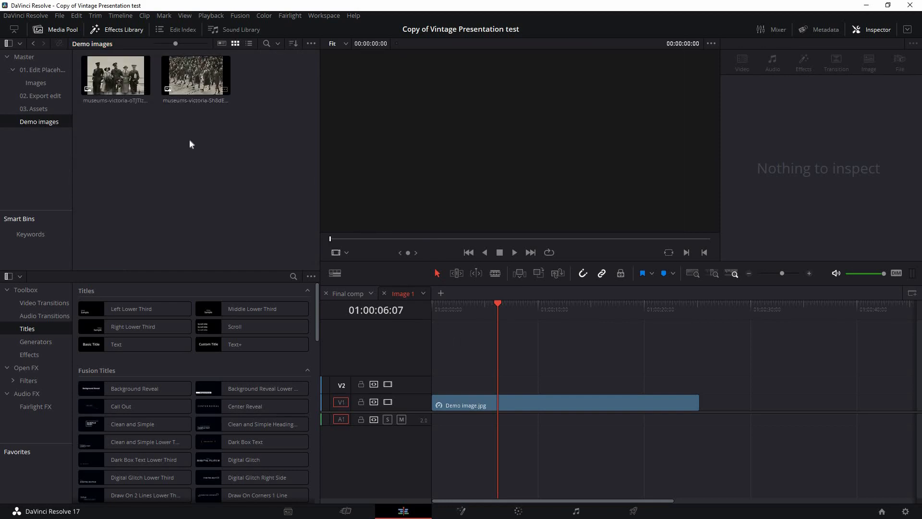
Step: Replace Demo image.jpg in the Image 1 timeline with museums-victoria-oTJTIzh9k38-unsplash.jpg, extending it to about 23 seconds 20 frames
{"action": "left_click_drag", "start_coordinate": [125, 93], "coordinate": [470, 405]}
{"action": "left_click", "coordinate": [469, 405]}
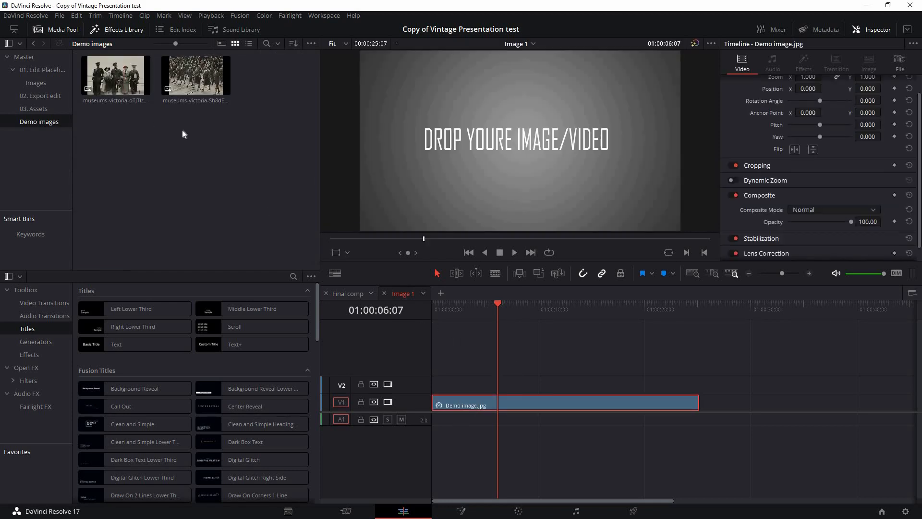
{"action": "key", "text": "Delete"}
{"action": "left_click", "coordinate": [113, 87]}
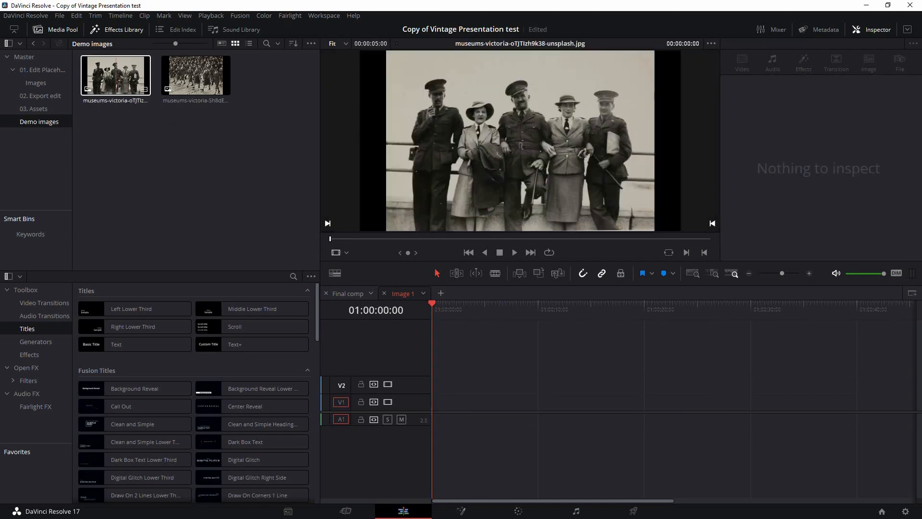
{"action": "left_click_drag", "start_coordinate": [108, 84], "coordinate": [682, 405]}
{"action": "left_click", "coordinate": [474, 309]}
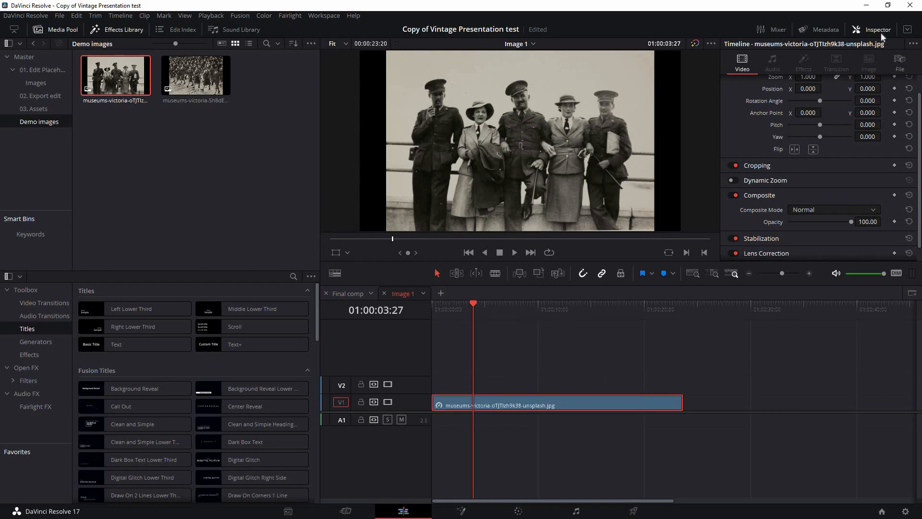
Step: Set the group photo's zoom to 1.220 so it fills the frame, and close the Image 1 timeline
{"action": "scroll", "coordinate": [820, 103], "scroll_direction": "up", "scroll_amount": 2}
{"action": "left_click_drag", "start_coordinate": [808, 97], "coordinate": [829, 96]}
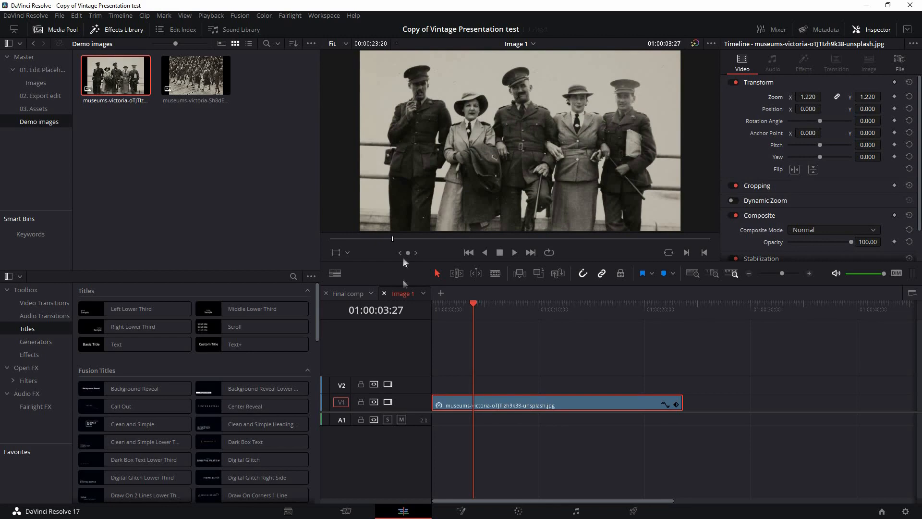
{"action": "left_click", "coordinate": [384, 293]}
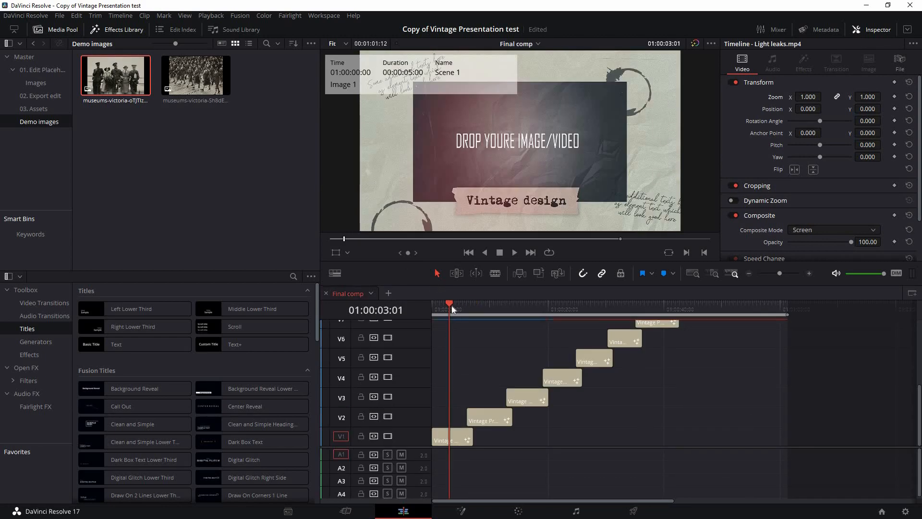
Step: Check Scene 1 in Final comp and delete all of the project's render cache
{"action": "mouse_move", "coordinate": [452, 305]}
{"action": "left_mouse_down"}
{"action": "mouse_move", "coordinate": [442, 312]}
{"action": "mouse_move", "coordinate": [453, 311]}
{"action": "left_mouse_up"}
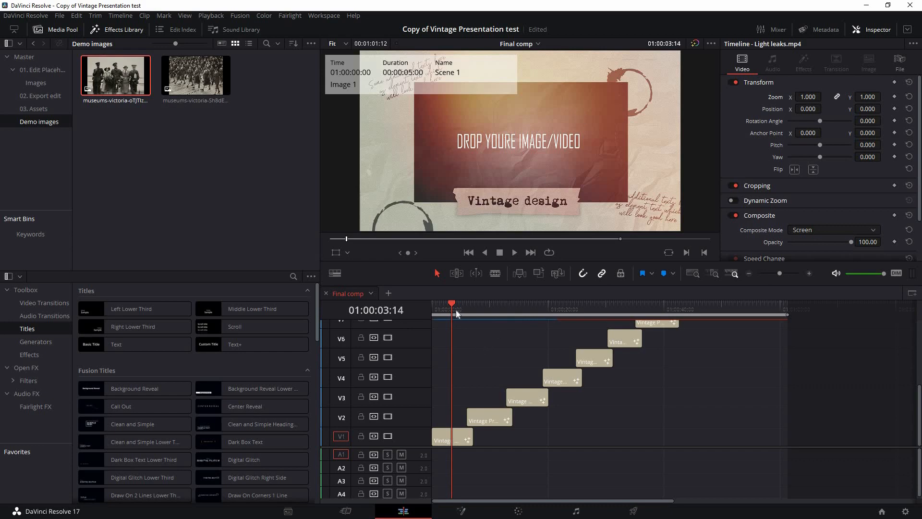
{"action": "left_click", "coordinate": [455, 309]}
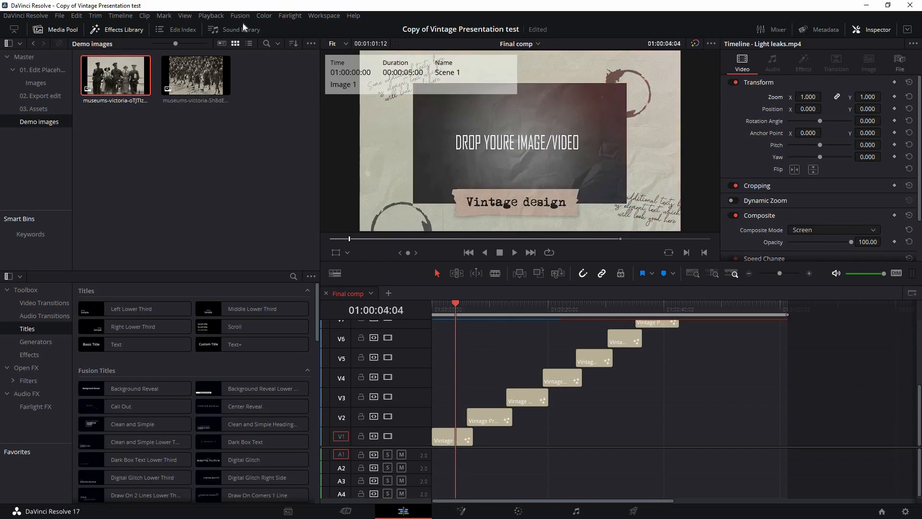
{"action": "left_click", "coordinate": [211, 16]}
{"action": "mouse_move", "coordinate": [248, 71]}
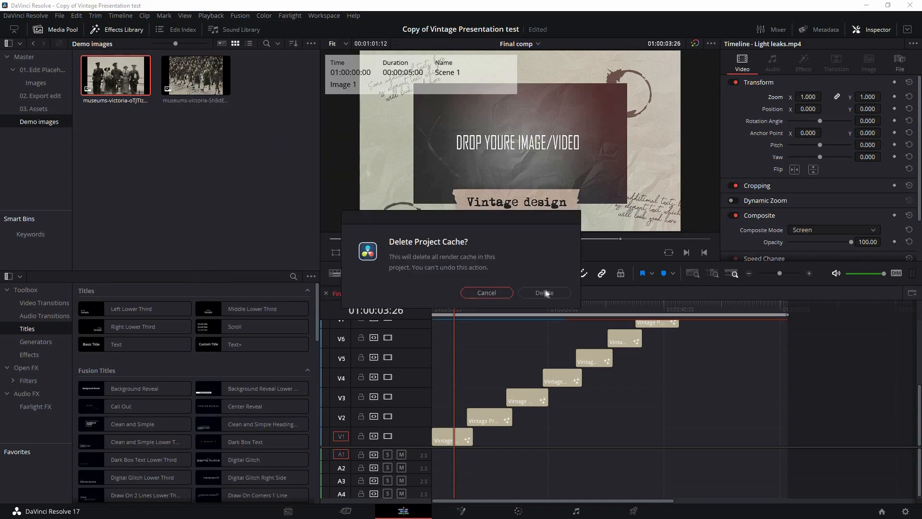
{"action": "left_click", "coordinate": [542, 292]}
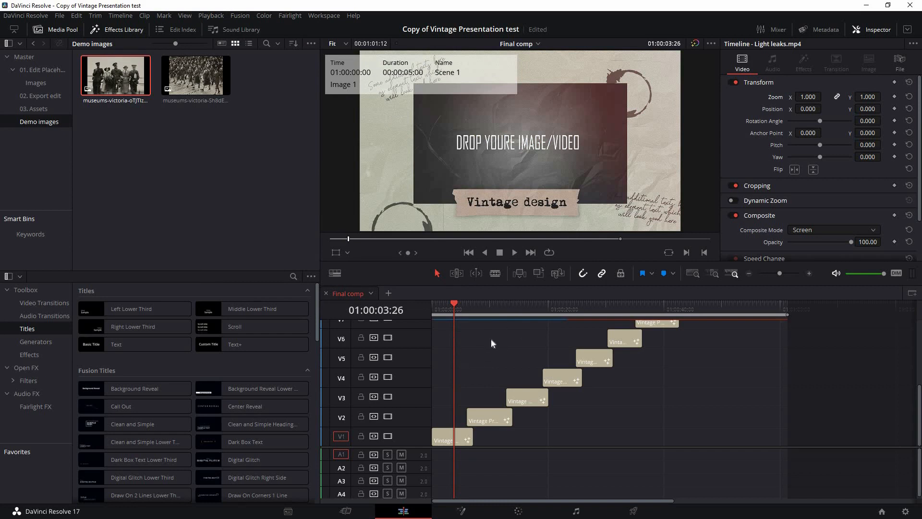
Step: Move the Final comp playhead to Scene 2 at 01:00:09:15 and open the Image 2 placeholder timeline from the Images bin in list view
{"action": "left_click_drag", "start_coordinate": [453, 307], "coordinate": [487, 309]}
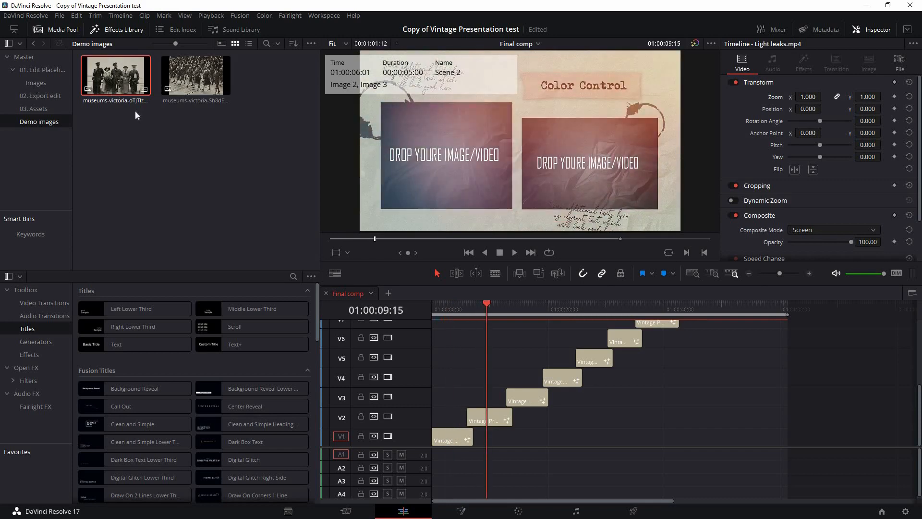
{"action": "left_click", "coordinate": [115, 96]}
{"action": "left_click", "coordinate": [36, 83]}
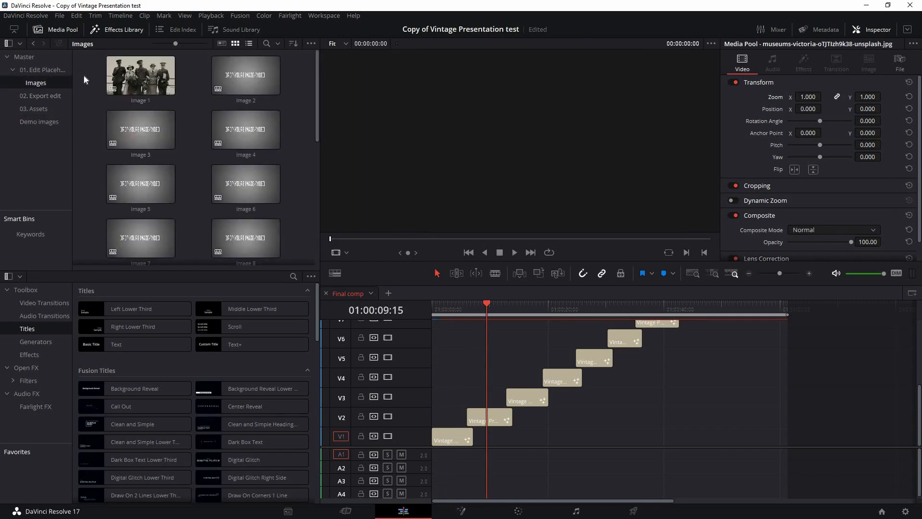
{"action": "left_click", "coordinate": [248, 44]}
{"action": "left_click", "coordinate": [240, 76]}
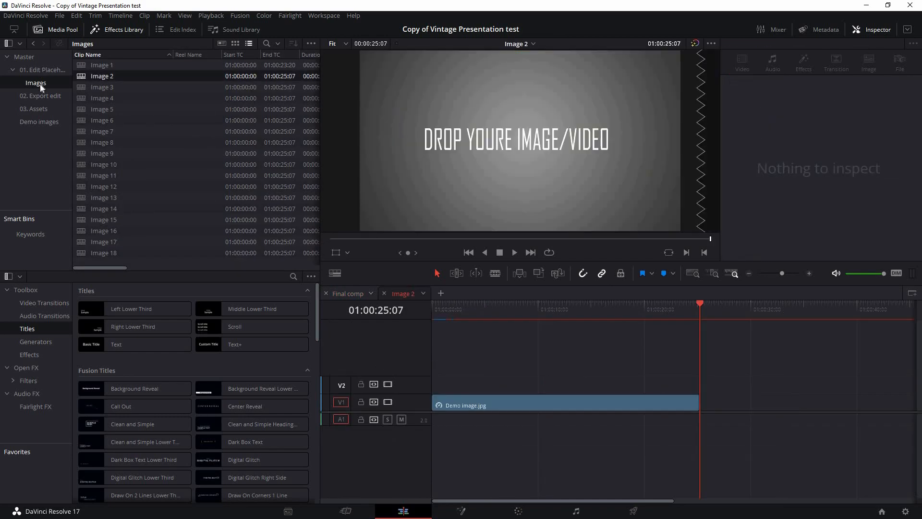
Step: Replace Demo image.jpg in Image 2 with museums-victoria-Sh8dES8YW6w-unsplash.jpg from Demo images, placing it on V1 and extending it to about 25 seconds
{"action": "left_click", "coordinate": [39, 122]}
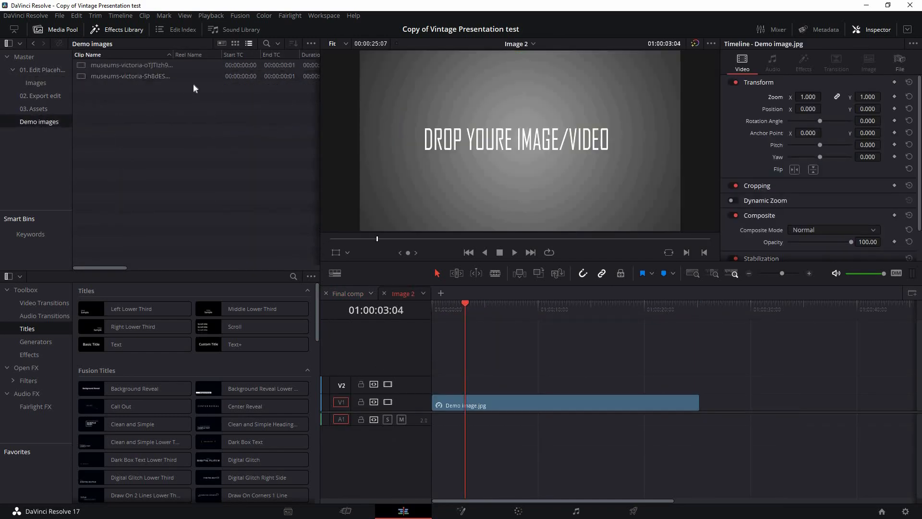
{"action": "left_click", "coordinate": [235, 44]}
{"action": "left_click", "coordinate": [224, 90]}
{"action": "left_click_drag", "start_coordinate": [224, 89], "coordinate": [544, 388]}
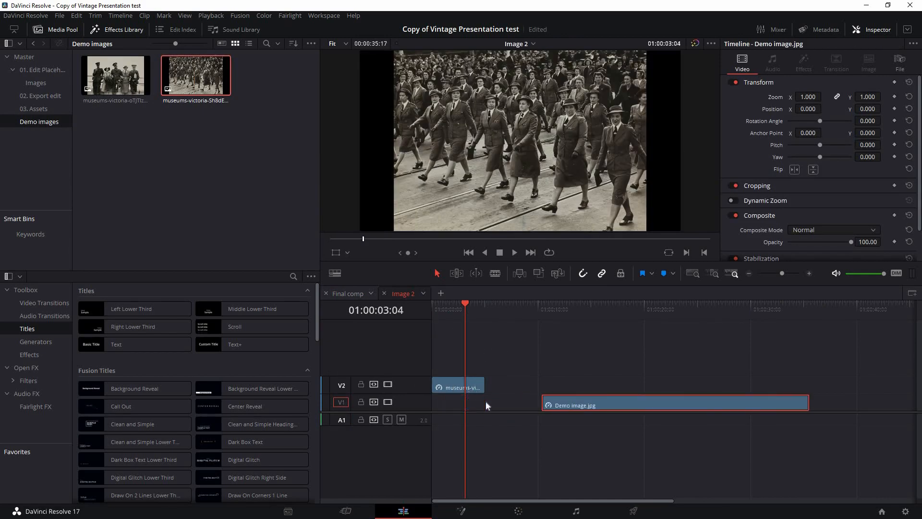
{"action": "key", "text": "Delete"}
{"action": "key", "text": "alt+Down"}
{"action": "left_click_drag", "start_coordinate": [484, 405], "coordinate": [698, 404]}
Step: Set the marching photo's zoom to 1.340 so it fills the frame, and return to Final comp
{"action": "left_click_drag", "start_coordinate": [808, 96], "coordinate": [819, 103]}
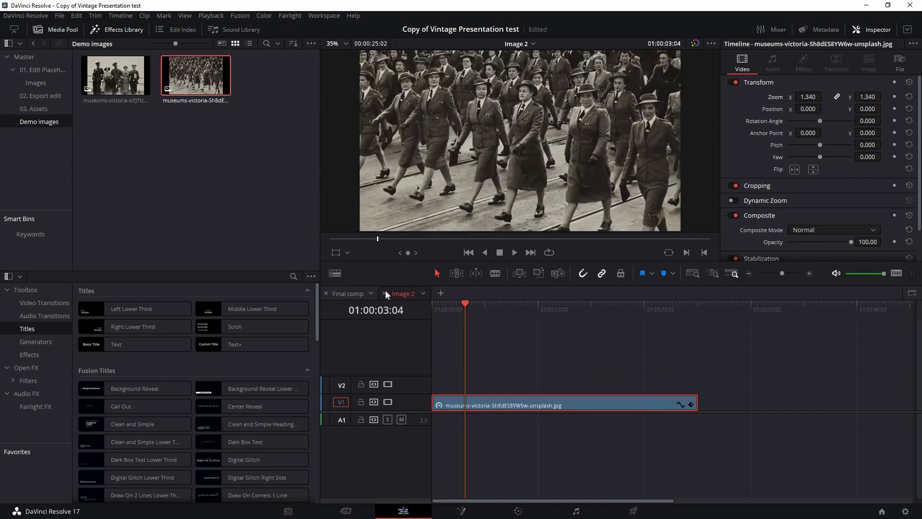
{"action": "left_click", "coordinate": [486, 341]}
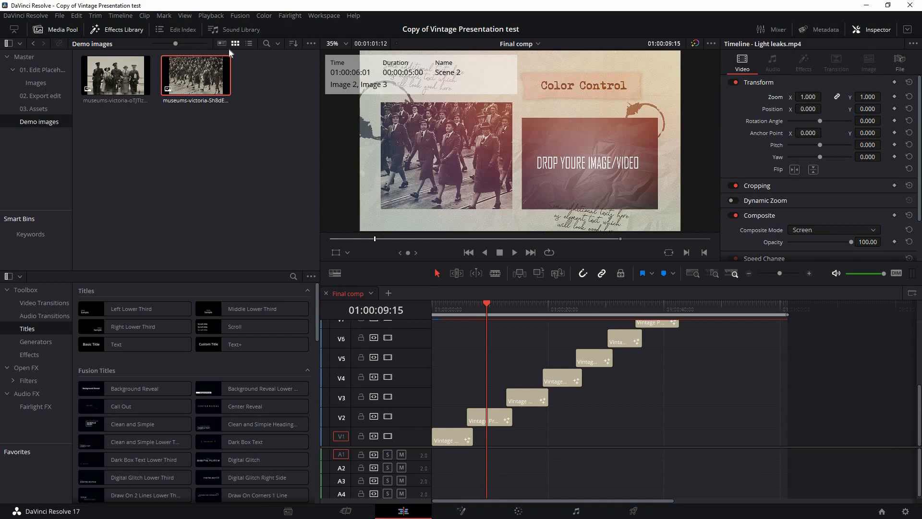
Step: Review the placeholder list in the Images bin and the scene clips in Final comp, and view Scene 1 with its photo
{"action": "left_click", "coordinate": [35, 82]}
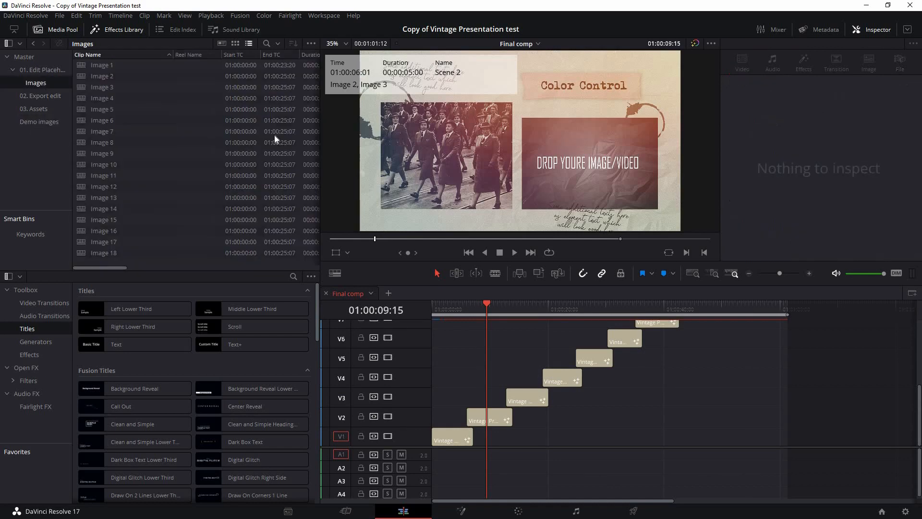
{"action": "scroll", "coordinate": [636, 388], "scroll_direction": "up", "scroll_amount": 3}
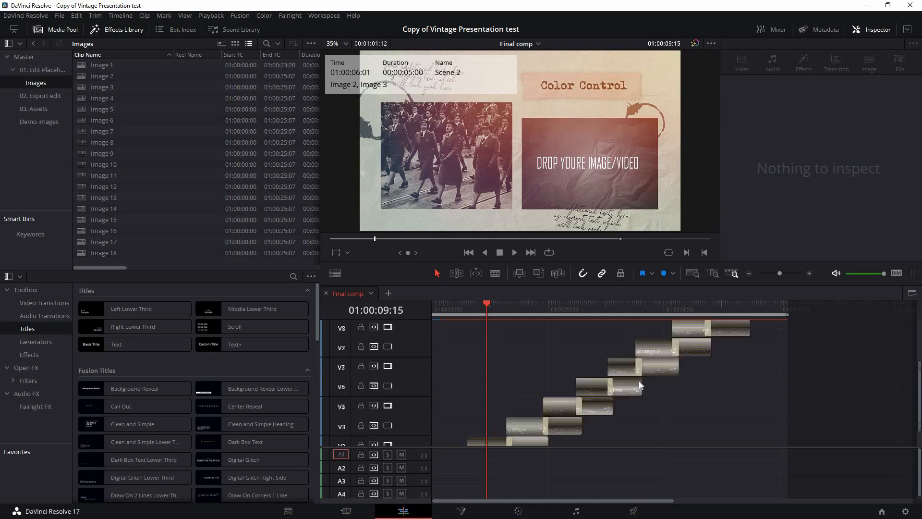
{"action": "scroll", "coordinate": [608, 352], "scroll_direction": "down", "scroll_amount": 3}
{"action": "left_click", "coordinate": [451, 357]}
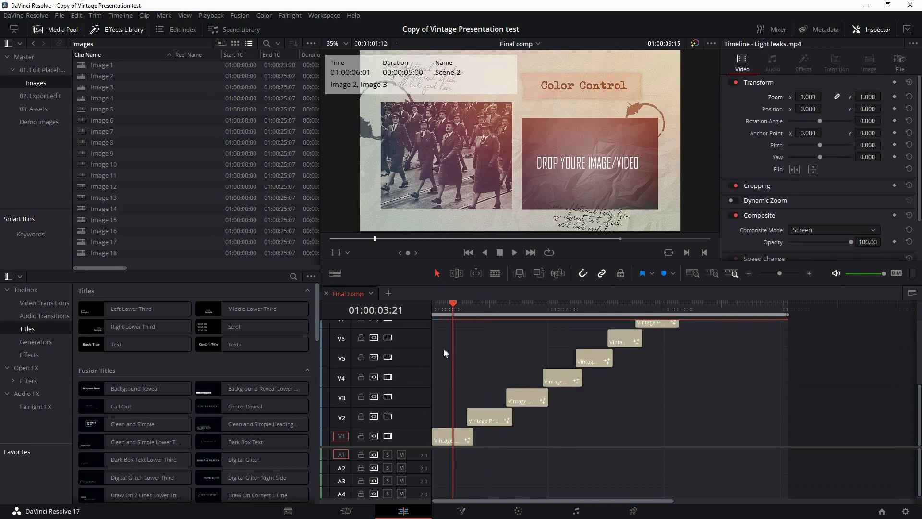
{"action": "left_click", "coordinate": [448, 349]}
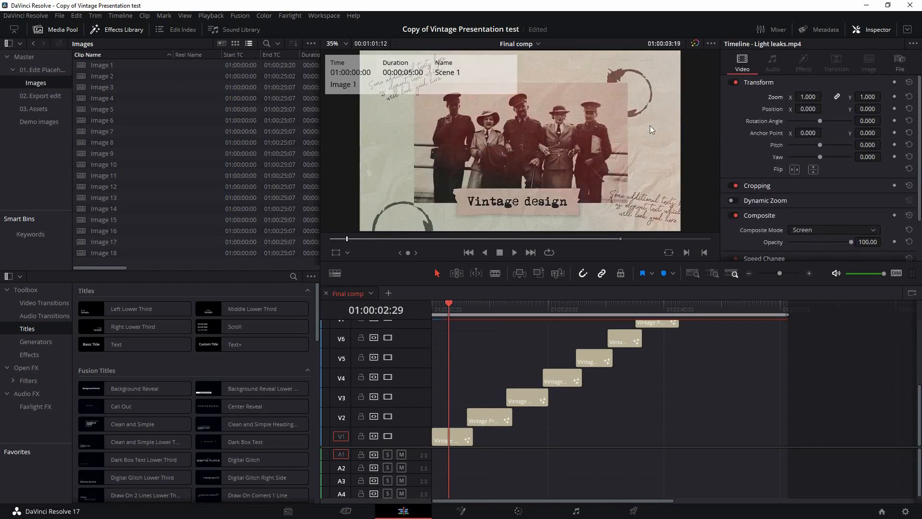
Step: Select the Scene 1 title clip on V1 and examine its text, paper and colour controls
{"action": "left_click", "coordinate": [454, 438]}
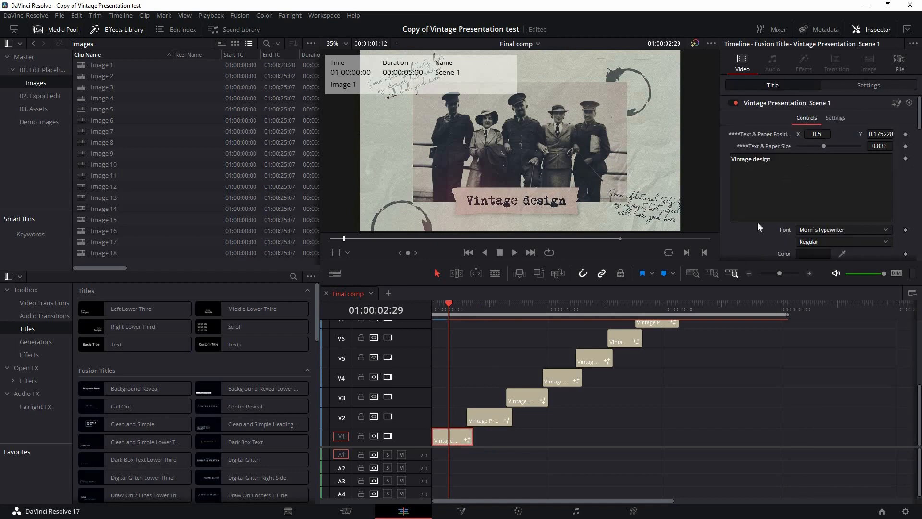
{"action": "scroll", "coordinate": [754, 188], "scroll_direction": "down", "scroll_amount": 6}
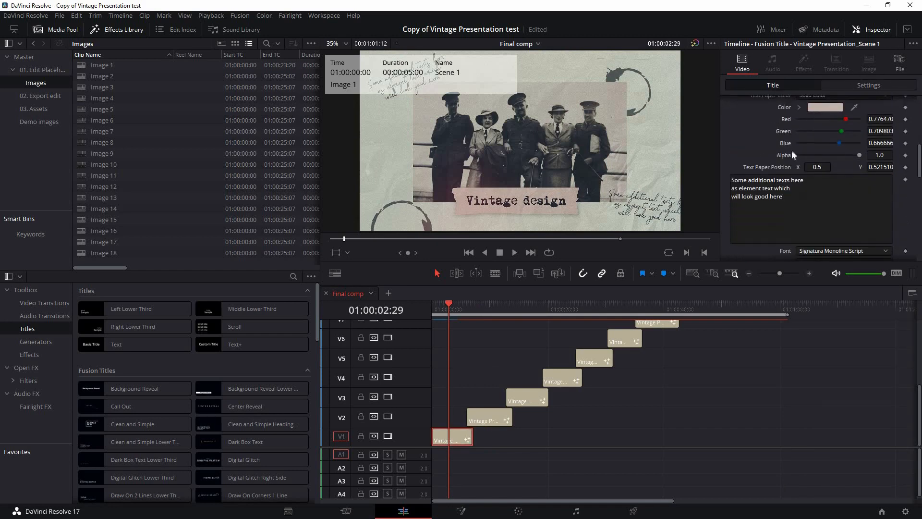
{"action": "scroll", "coordinate": [792, 152], "scroll_direction": "up", "scroll_amount": 6}
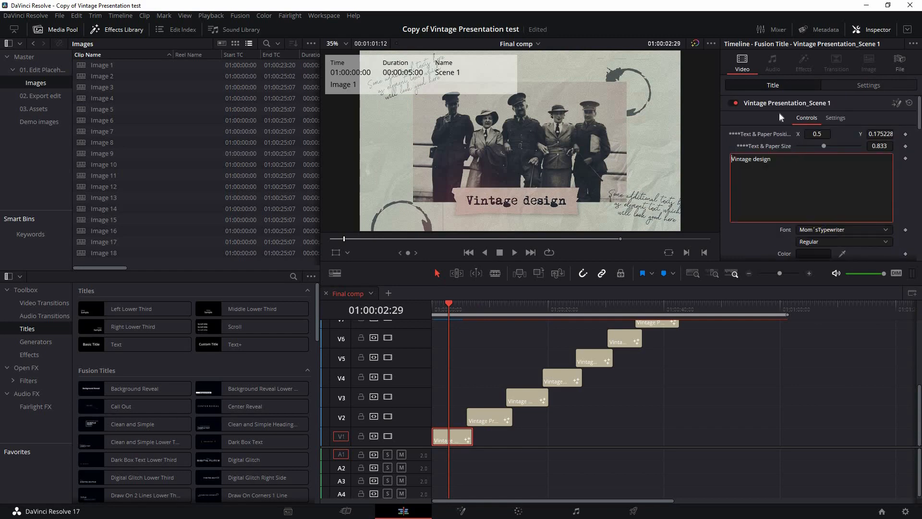
Step: Hide the marker overlays in the timeline viewer so the Scene 1 frame is unobstructed
{"action": "left_click", "coordinate": [712, 44]}
{"action": "left_click", "coordinate": [751, 91]}
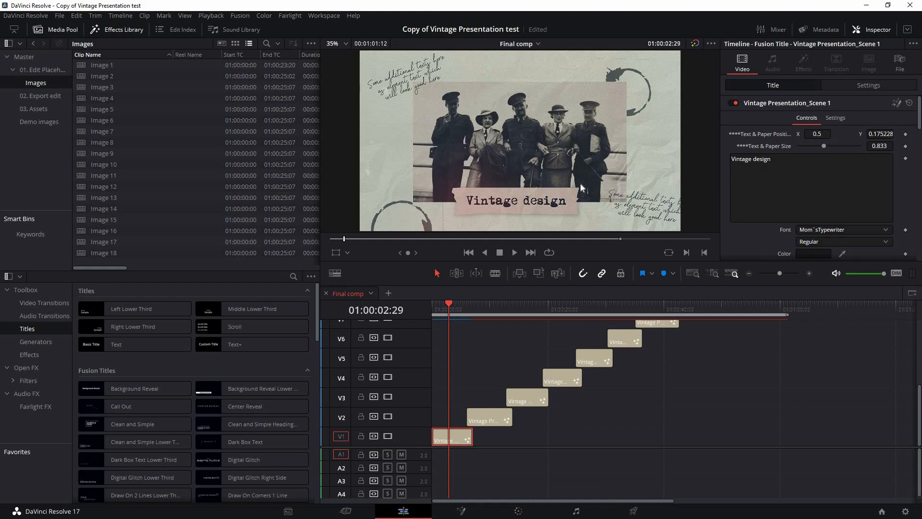
Step: Try shifting the Scene 1 text and paper horizontally, restore X to 0.5, and try a size of 1.51 before undoing it
{"action": "left_click_drag", "start_coordinate": [817, 134], "coordinate": [857, 134]}
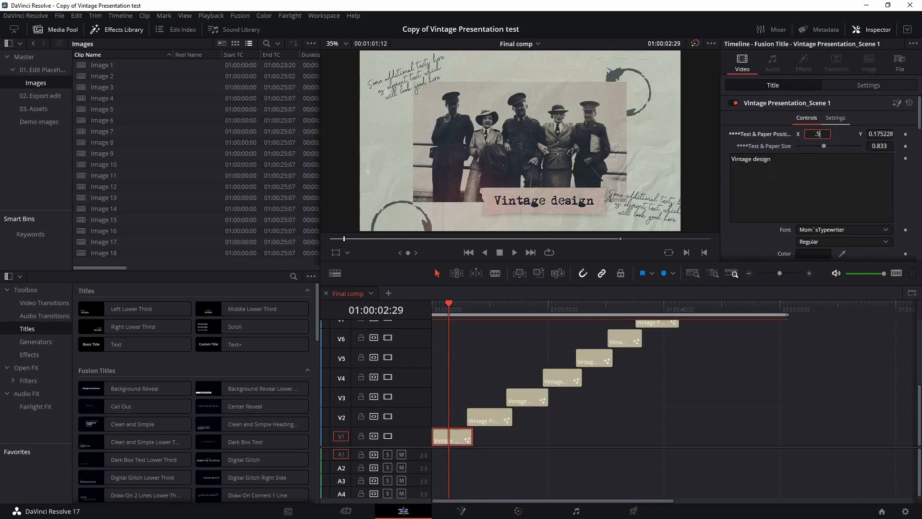
{"action": "key", "text": "Tab"}
{"action": "left_click_drag", "start_coordinate": [823, 143], "coordinate": [825, 151]}
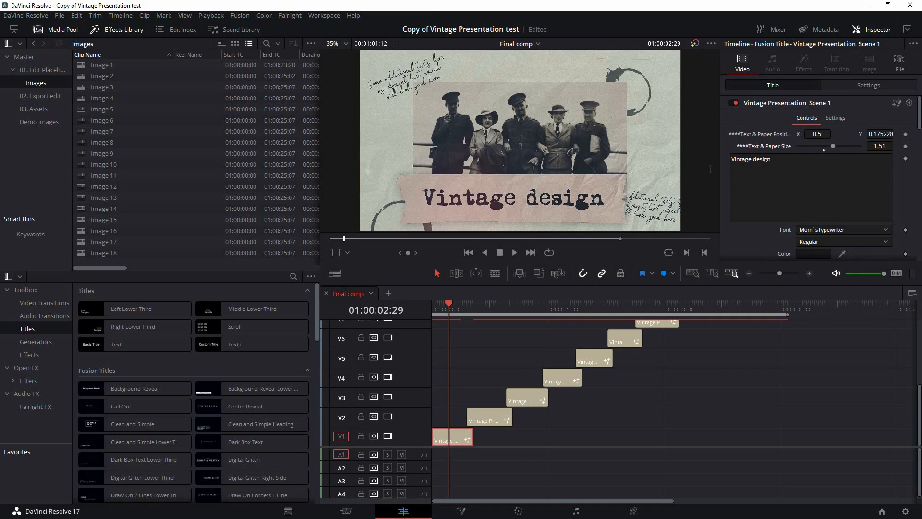
{"action": "key", "text": "ctrl+z"}
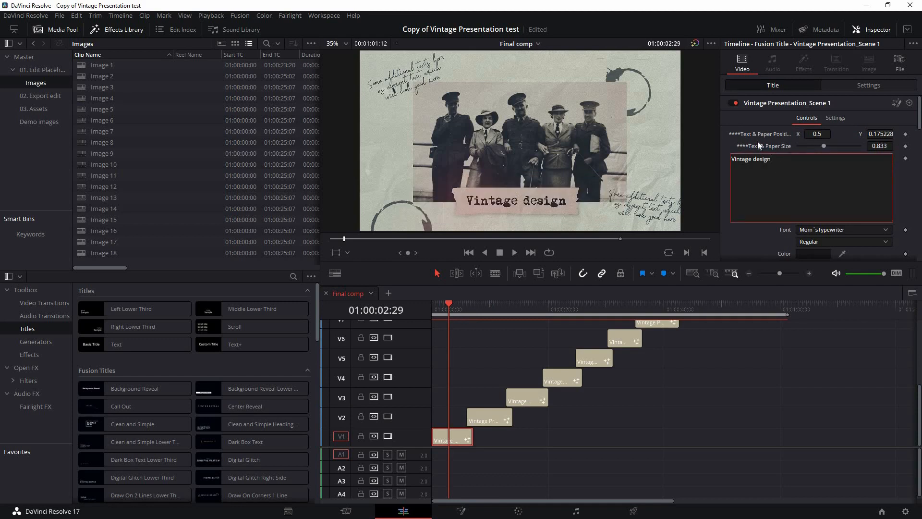
Step: Replace the Scene 1 title text with "Chnage text" and look through the available fonts, keeping Mom´sTypewriter
{"action": "type", "text": "Chnage text"}
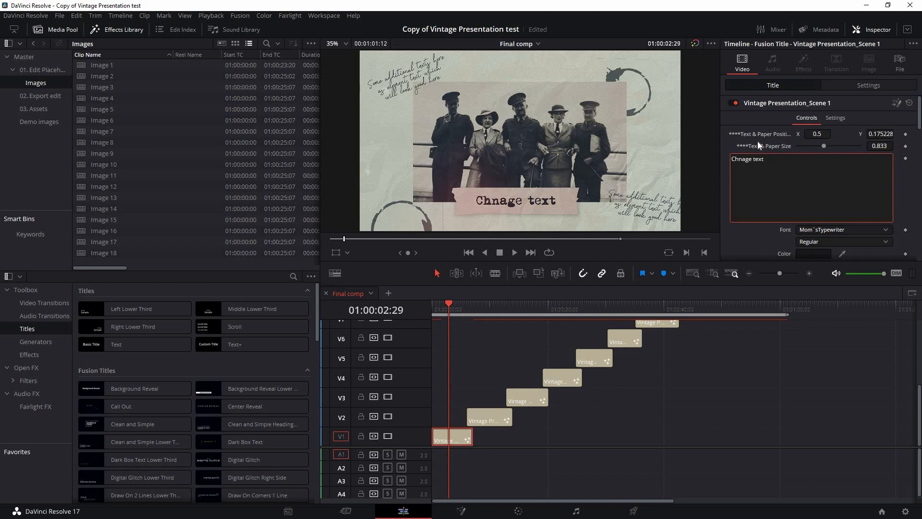
{"action": "scroll", "coordinate": [757, 186], "scroll_direction": "down", "scroll_amount": 3}
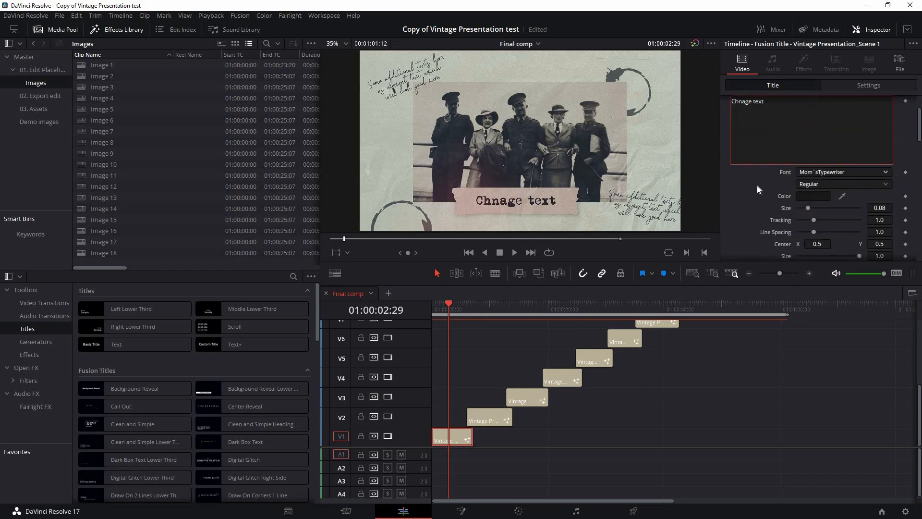
{"action": "scroll", "coordinate": [829, 111], "scroll_direction": "down", "scroll_amount": 3}
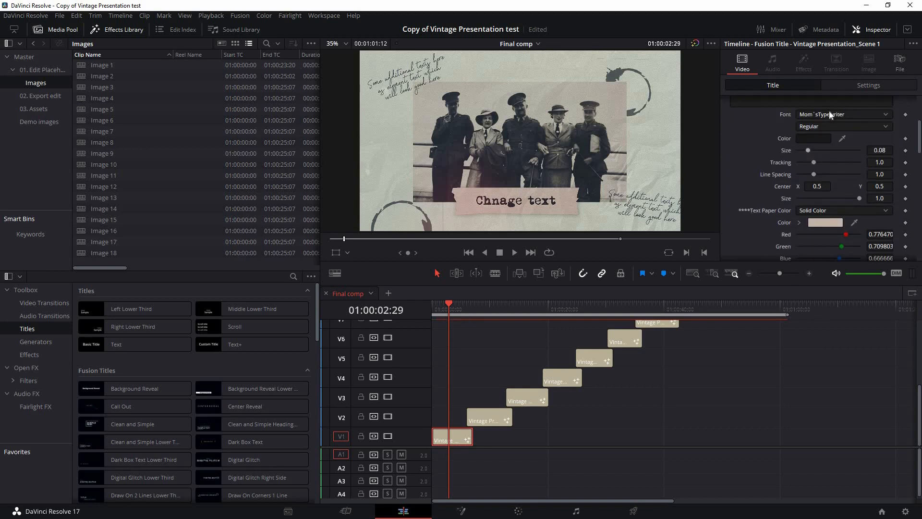
{"action": "left_click", "coordinate": [862, 113]}
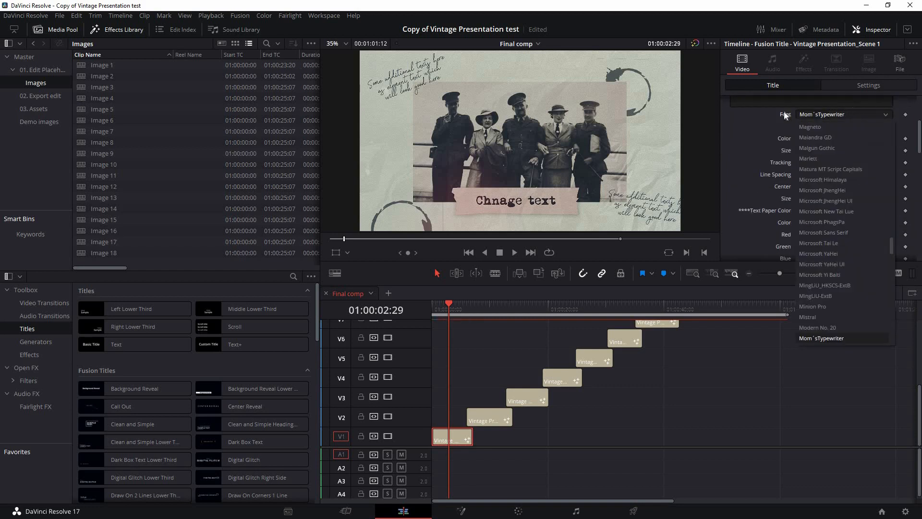
{"action": "left_click", "coordinate": [830, 137]}
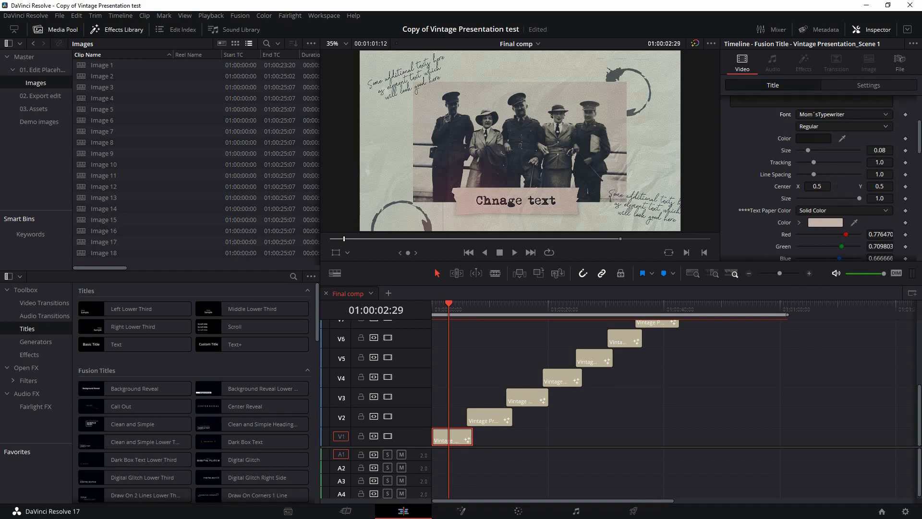
Step: Try moving the Scene 1 title text's center X to 0.661 and restore it to 0.5
{"action": "left_click_drag", "start_coordinate": [818, 186], "coordinate": [855, 186]}
{"action": "key", "text": "ctrl+z"}
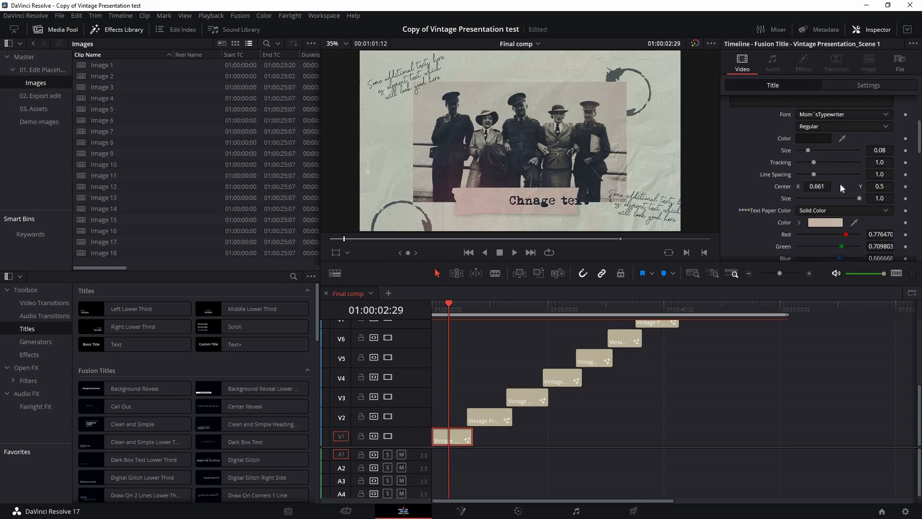
{"action": "left_click", "coordinate": [822, 186]}
{"action": "type", "text": ".5"}
{"action": "key", "text": "Tab"}
Step: Recolour the Scene 1 text paper, trying yellow first and settling on a pale grey-beige with red 0.831372, green 0.831372 and blue 0.772549
{"action": "scroll", "coordinate": [840, 149], "scroll_direction": "down", "scroll_amount": 3}
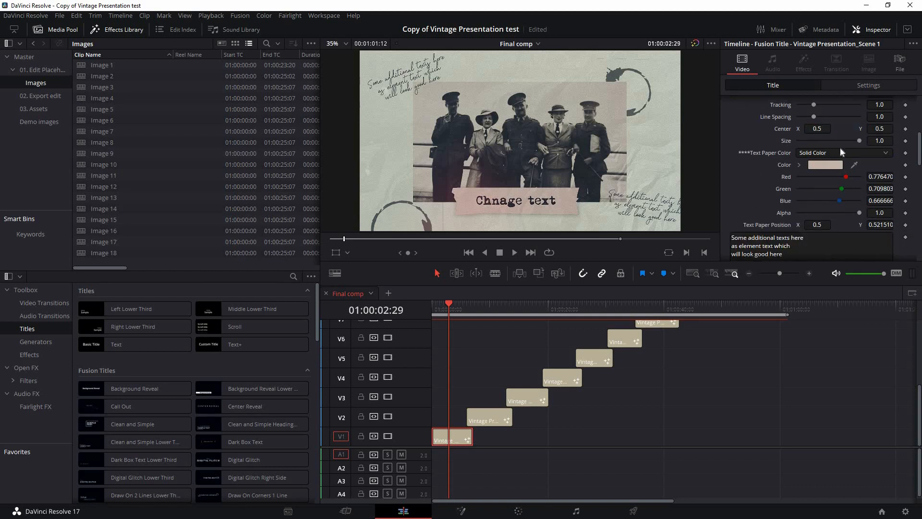
{"action": "scroll", "coordinate": [768, 173], "scroll_direction": "up", "scroll_amount": 1}
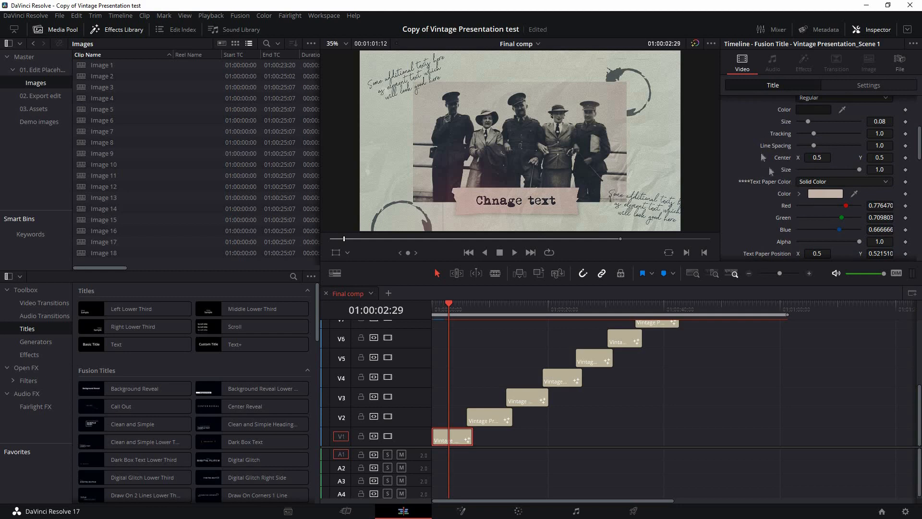
{"action": "scroll", "coordinate": [760, 170], "scroll_direction": "up", "scroll_amount": 1}
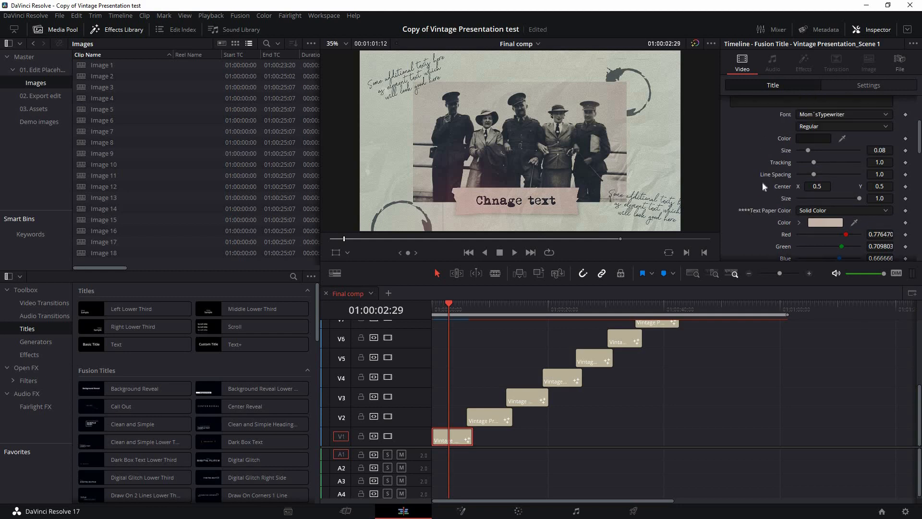
{"action": "scroll", "coordinate": [839, 216], "scroll_direction": "down", "scroll_amount": 1}
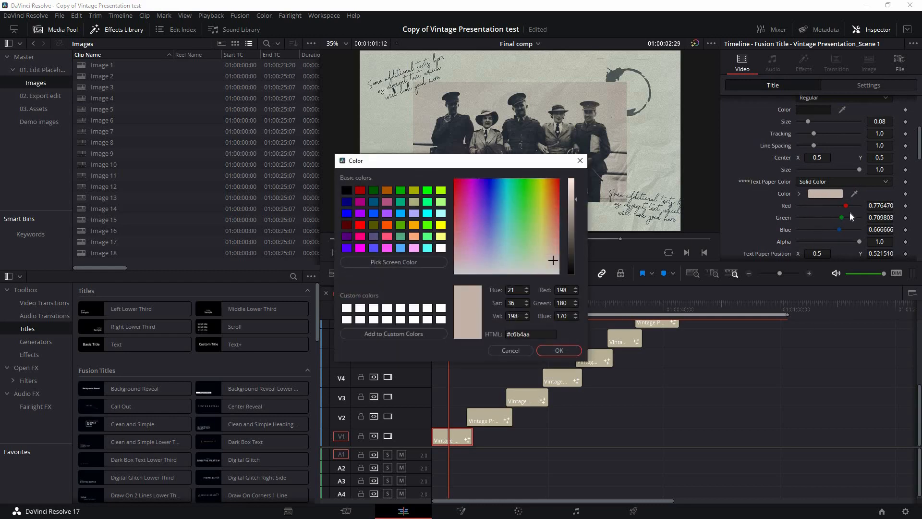
{"action": "left_click", "coordinate": [440, 236]}
{"action": "left_click", "coordinate": [555, 347]}
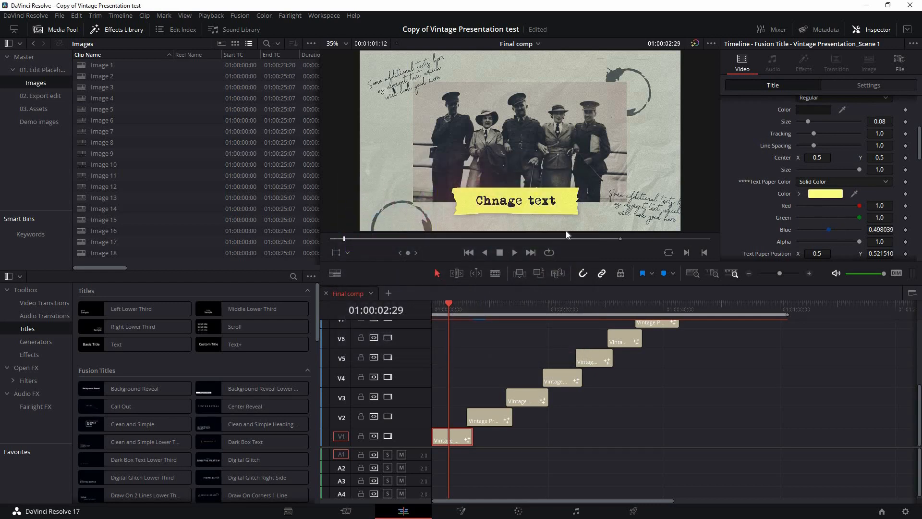
{"action": "left_click", "coordinate": [534, 263]}
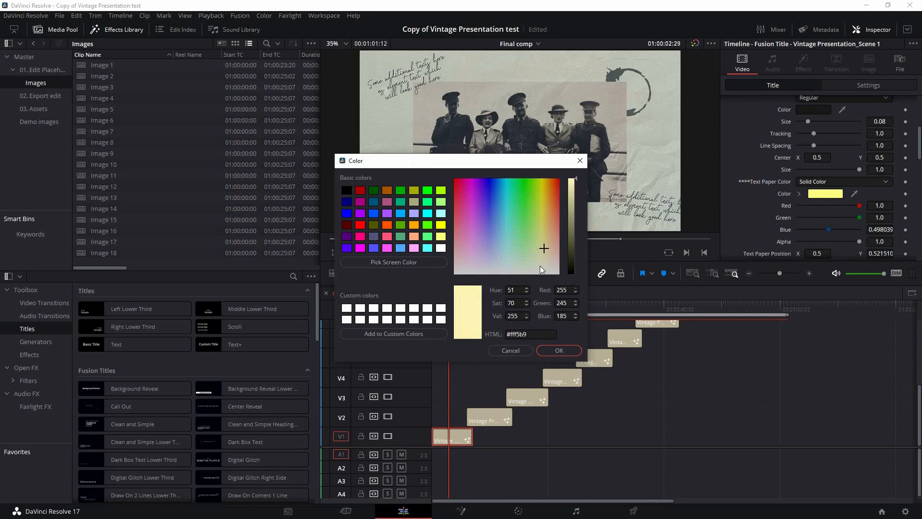
{"action": "left_click", "coordinate": [566, 348]}
Step: Try shifting the Scene 1 text paper horizontally behind the title and restore its X position to 0.5
{"action": "scroll", "coordinate": [806, 189], "scroll_direction": "down", "scroll_amount": 3}
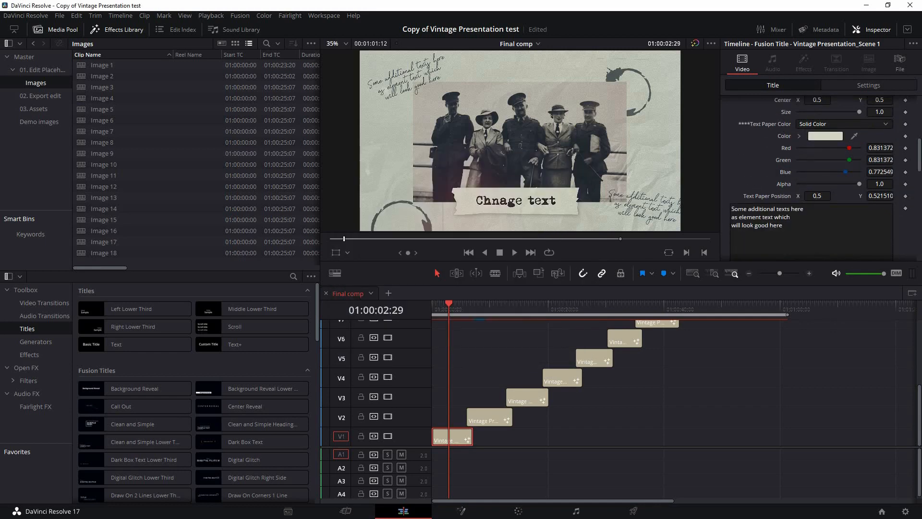
{"action": "left_click_drag", "start_coordinate": [817, 196], "coordinate": [788, 196]}
{"action": "double_click", "coordinate": [812, 196]}
{"action": "type", "text": "0.5"}
{"action": "key", "text": "Tab"}
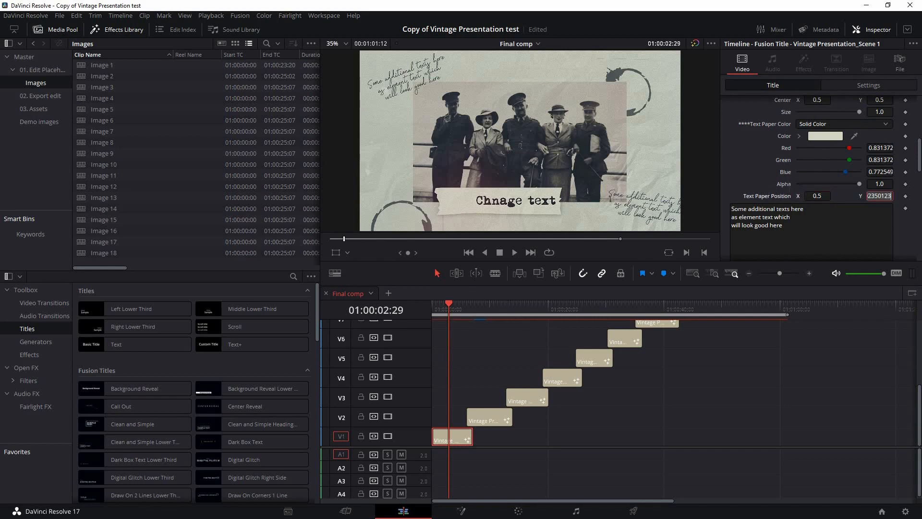
{"action": "key", "text": "Tab"}
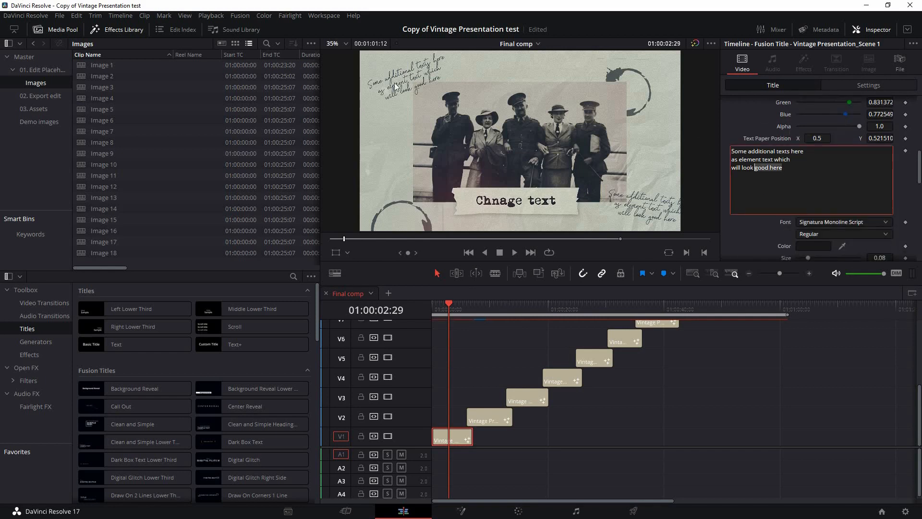
Step: Examine Scene 1's additional text fields with their font settings, and the element and background colour controls
{"action": "key", "text": "ctrl+a"}
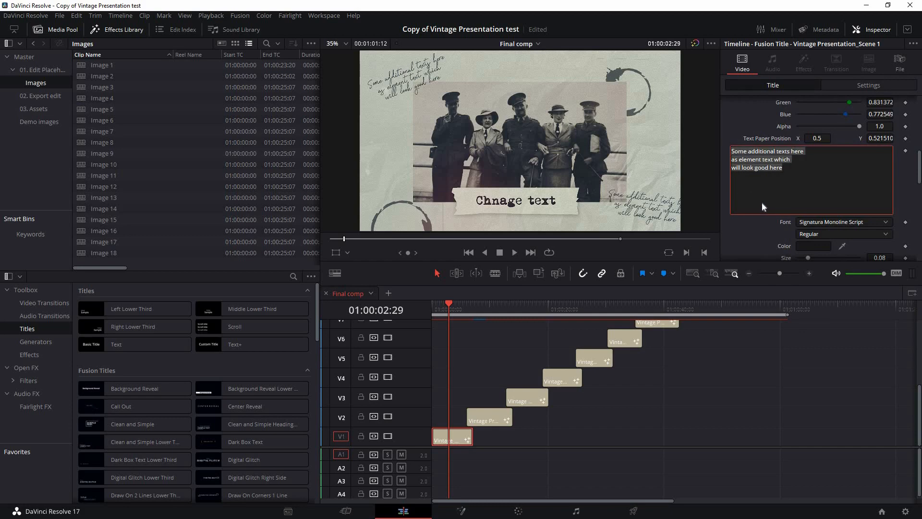
{"action": "scroll", "coordinate": [773, 208], "scroll_direction": "down", "scroll_amount": 3}
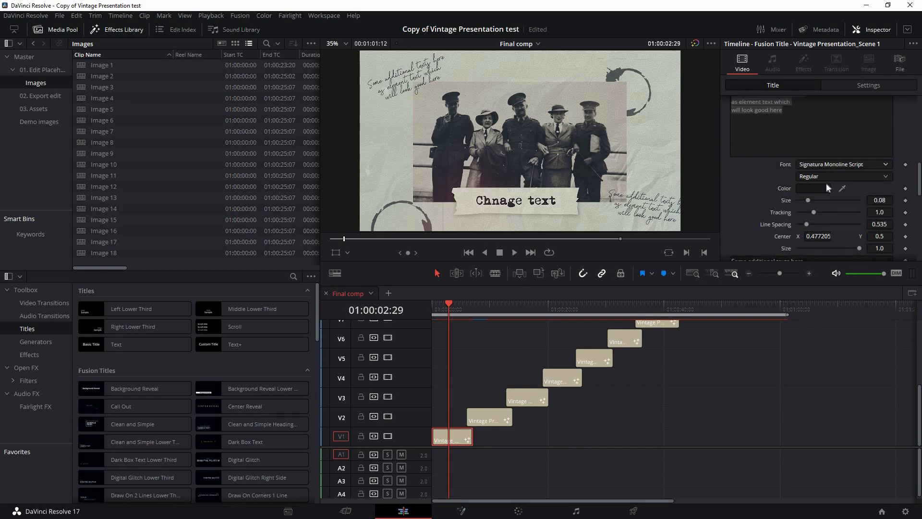
{"action": "scroll", "coordinate": [772, 208], "scroll_direction": "down", "scroll_amount": 3}
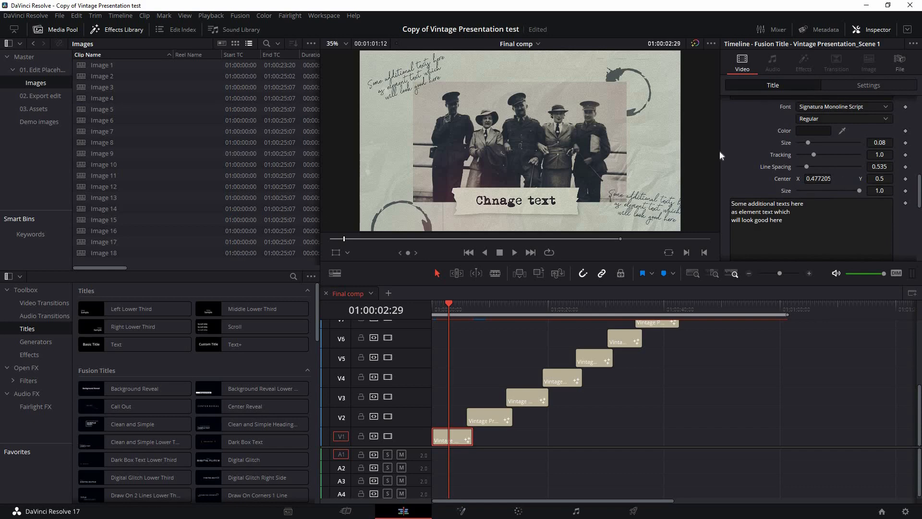
{"action": "scroll", "coordinate": [759, 197], "scroll_direction": "down", "scroll_amount": 5}
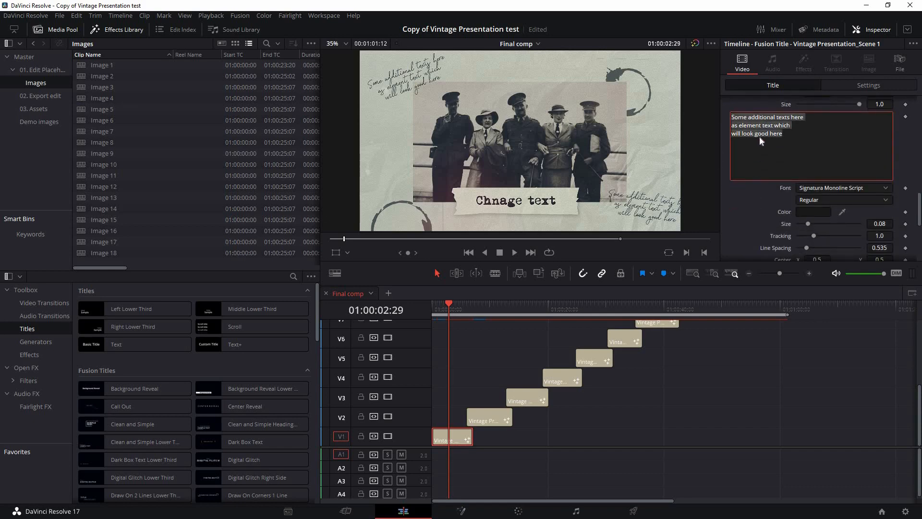
{"action": "scroll", "coordinate": [760, 137], "scroll_direction": "down", "scroll_amount": 8}
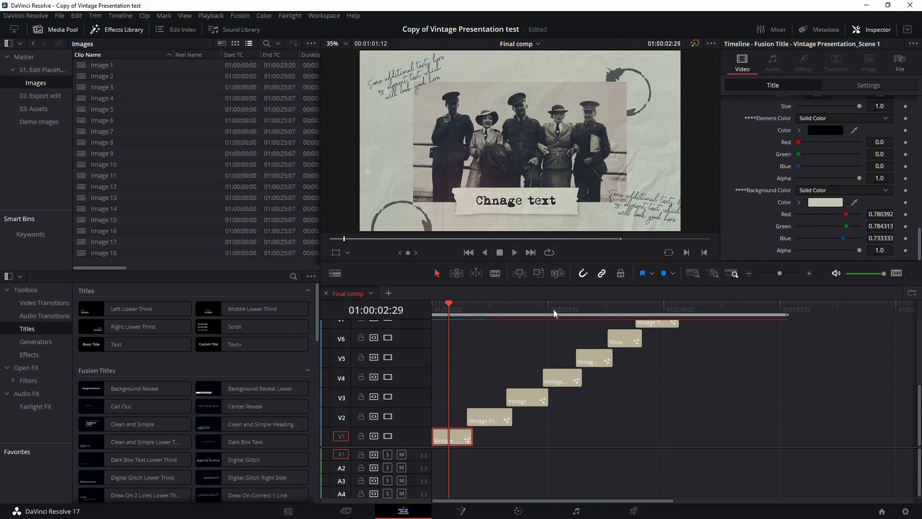
Step: Go to 01:00:22:03, select the scene title clip on V4, and show the marker overlays in the viewer
{"action": "left_click_drag", "start_coordinate": [560, 310], "coordinate": [563, 340]}
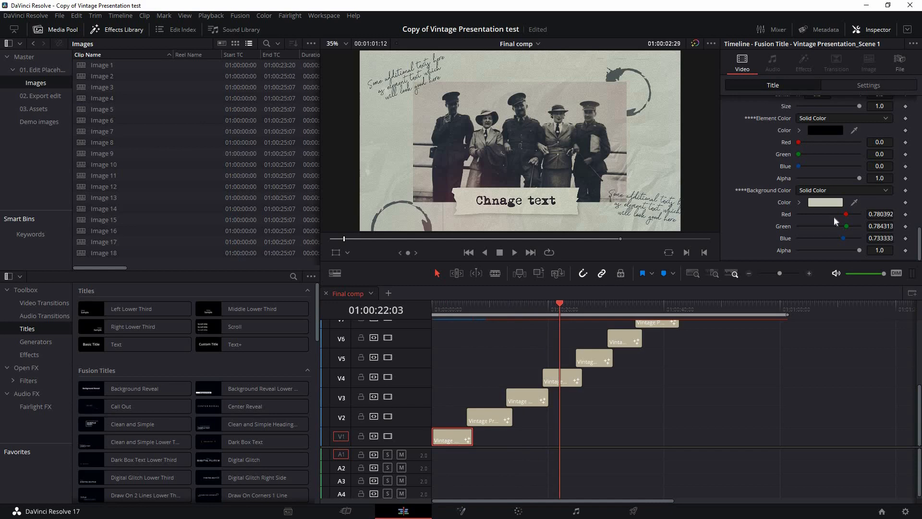
{"action": "left_click", "coordinate": [568, 382]}
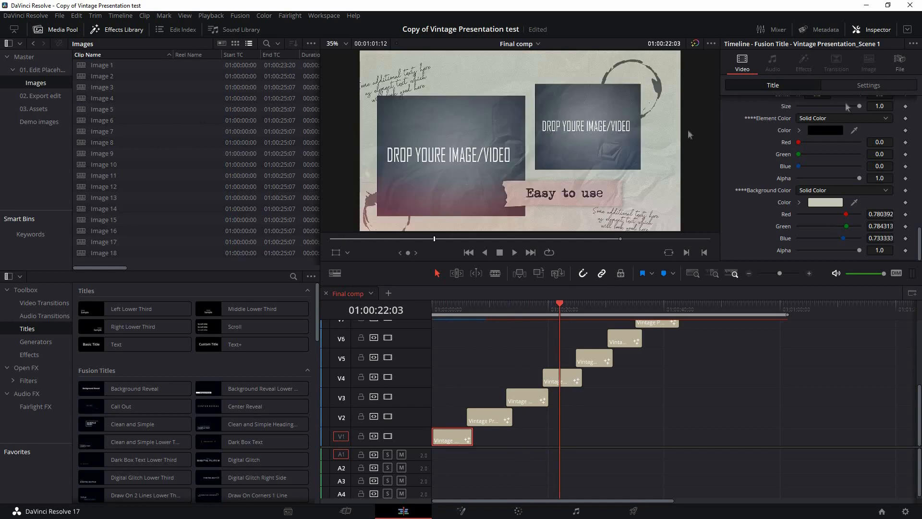
{"action": "left_click", "coordinate": [712, 44]}
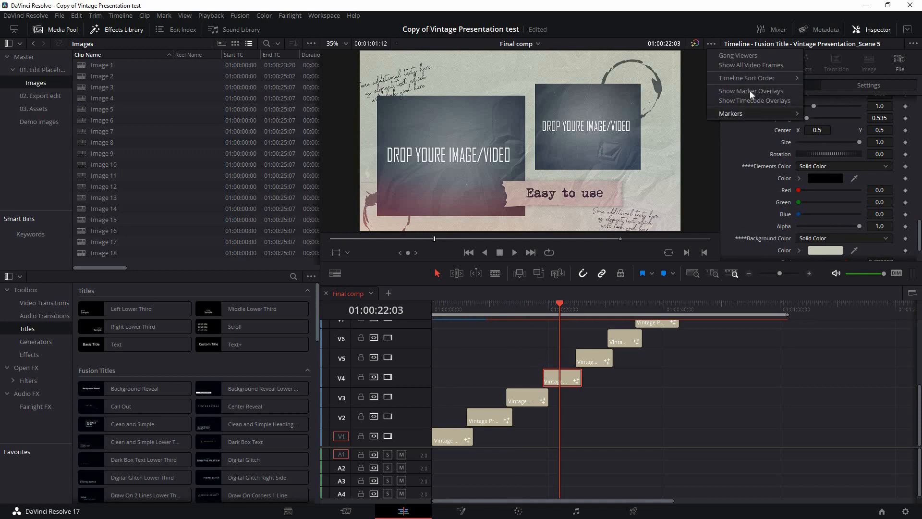
{"action": "left_click", "coordinate": [750, 92]}
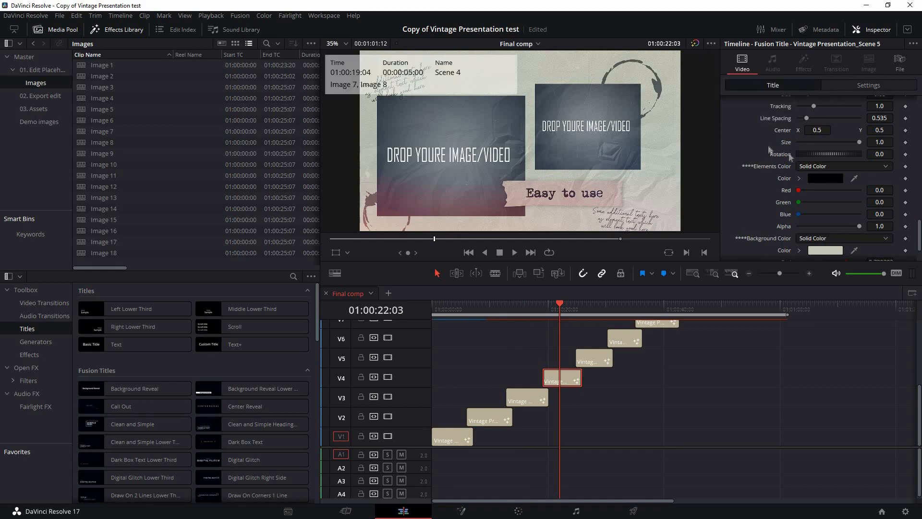
Step: Try an X size of 1.13 for the Scene 4 text paper, set its Y size to 0.94, and restore X size to 0.75
{"action": "scroll", "coordinate": [766, 140], "scroll_direction": "up", "scroll_amount": 7}
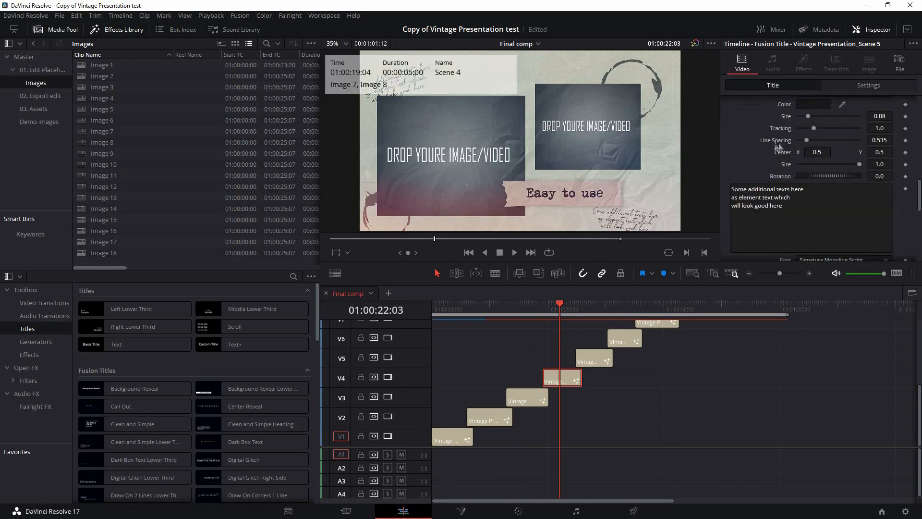
{"action": "scroll", "coordinate": [754, 180], "scroll_direction": "up", "scroll_amount": 2}
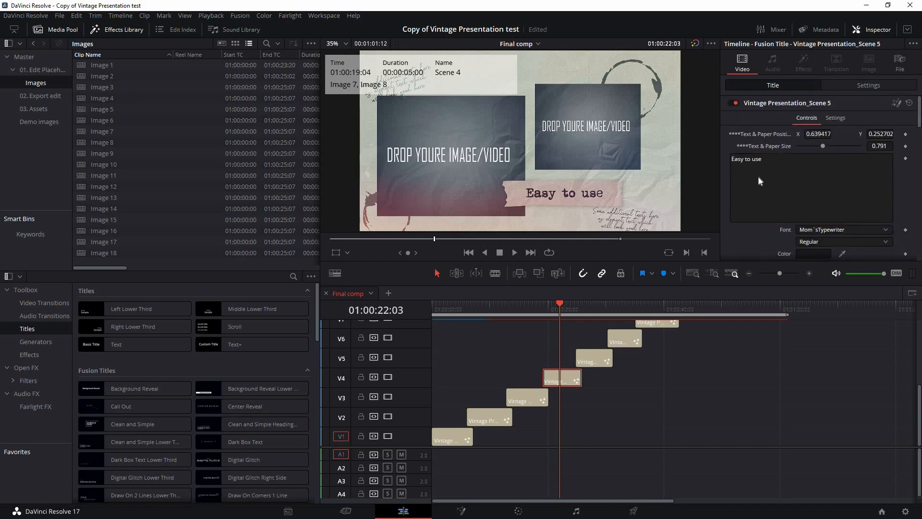
{"action": "scroll", "coordinate": [789, 180], "scroll_direction": "down", "scroll_amount": 5}
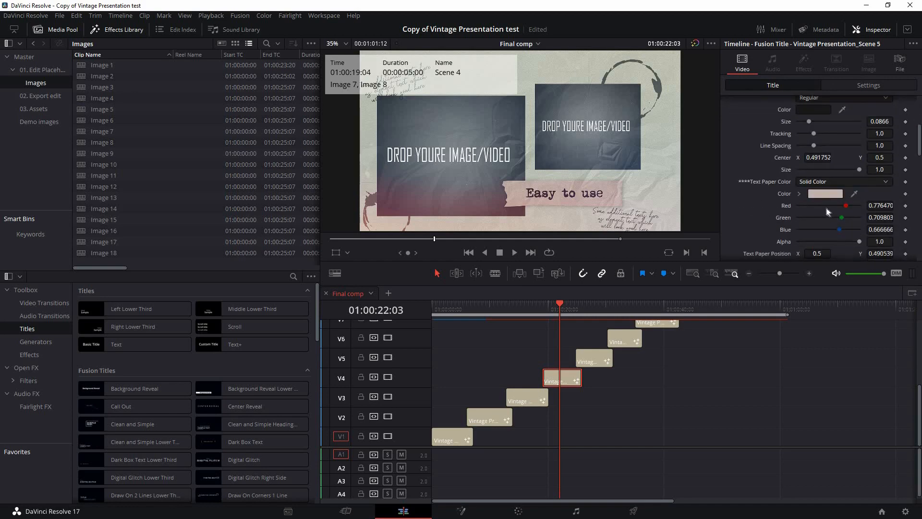
{"action": "scroll", "coordinate": [826, 212], "scroll_direction": "down", "scroll_amount": 2}
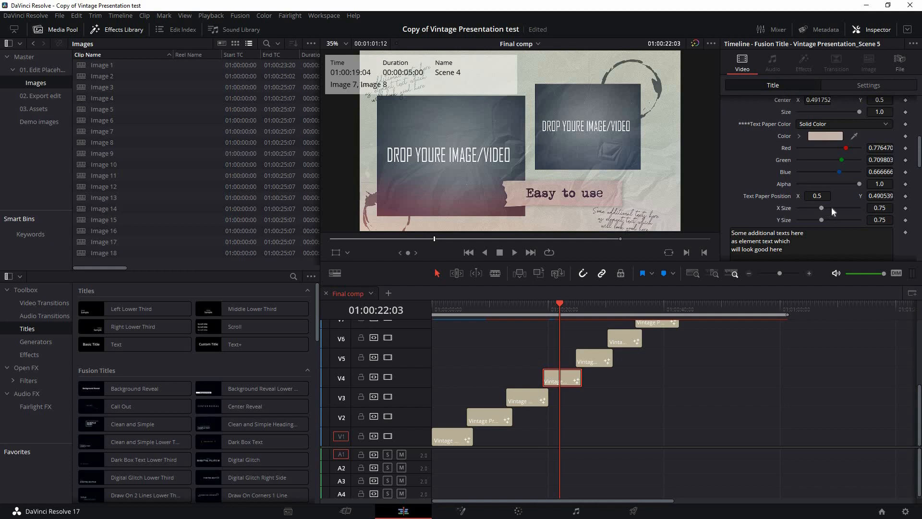
{"action": "left_click", "coordinate": [831, 207]}
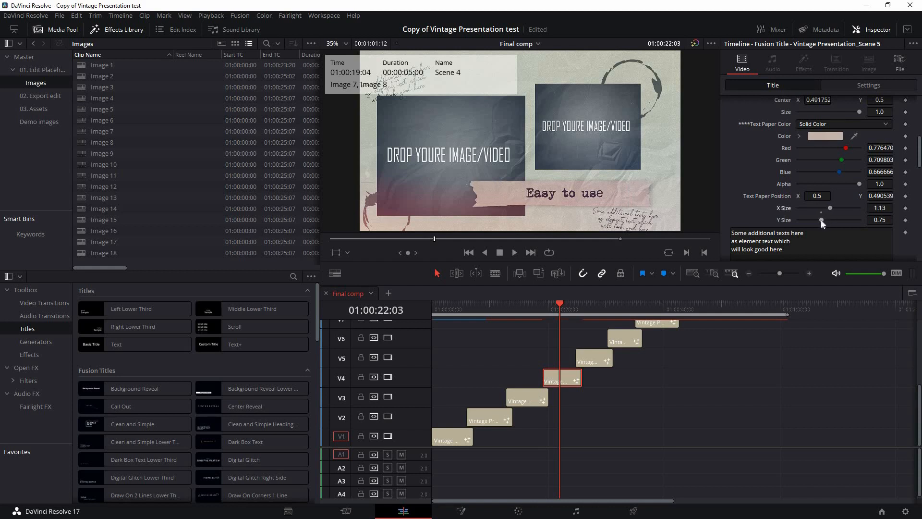
{"action": "left_click_drag", "start_coordinate": [822, 221], "coordinate": [832, 215]}
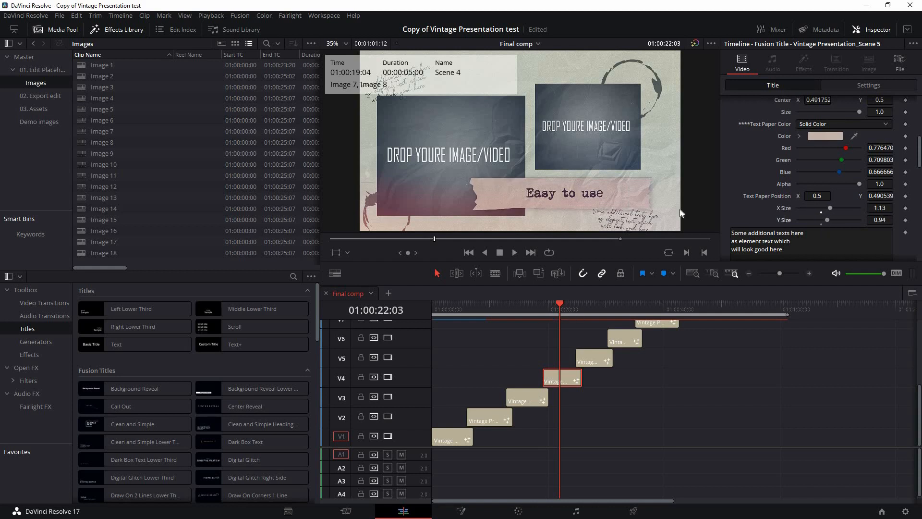
{"action": "left_click", "coordinate": [821, 207]}
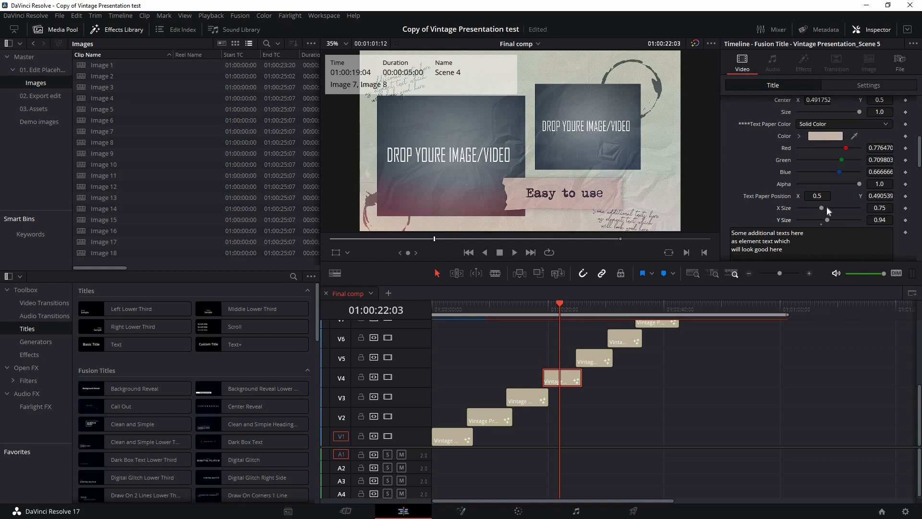
Step: Restore the Scene 4 text paper's Y size to 0.75, try an X size of 1.13, and return X size to 0.75
{"action": "left_click", "coordinate": [821, 223]}
{"action": "left_click_drag", "start_coordinate": [823, 208], "coordinate": [830, 208]}
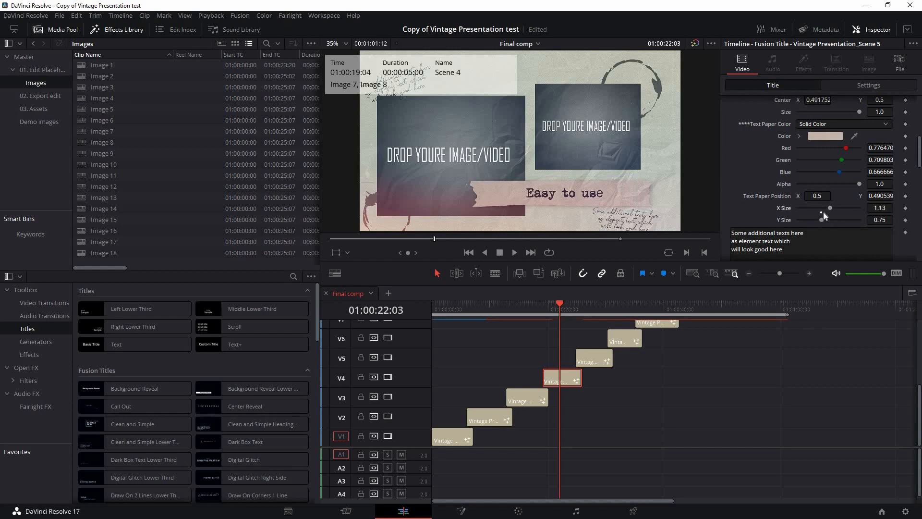
{"action": "scroll", "coordinate": [738, 179], "scroll_direction": "up", "scroll_amount": 5}
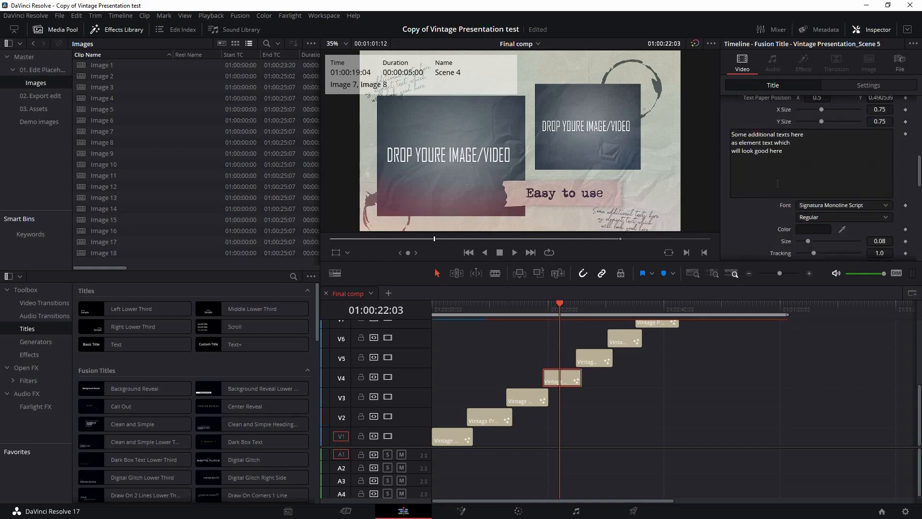
{"action": "scroll", "coordinate": [575, 410], "scroll_direction": "up", "scroll_amount": 3}
{"action": "scroll", "coordinate": [575, 408], "scroll_direction": "down", "scroll_amount": 3}
{"action": "scroll", "coordinate": [693, 334], "scroll_direction": "up", "scroll_amount": 3}
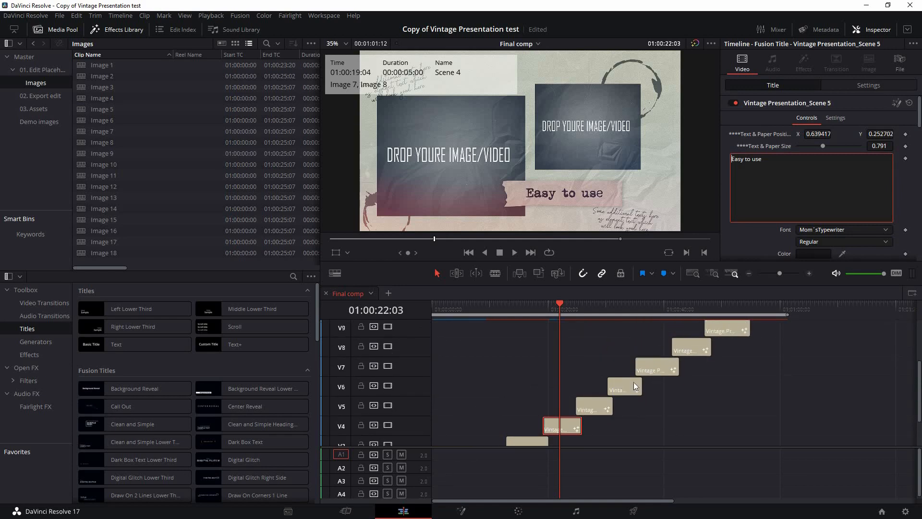
Step: Try moving the scene title clip on V7 to a different timeline position and undo the move
{"action": "scroll", "coordinate": [663, 360], "scroll_direction": "down", "scroll_amount": 1}
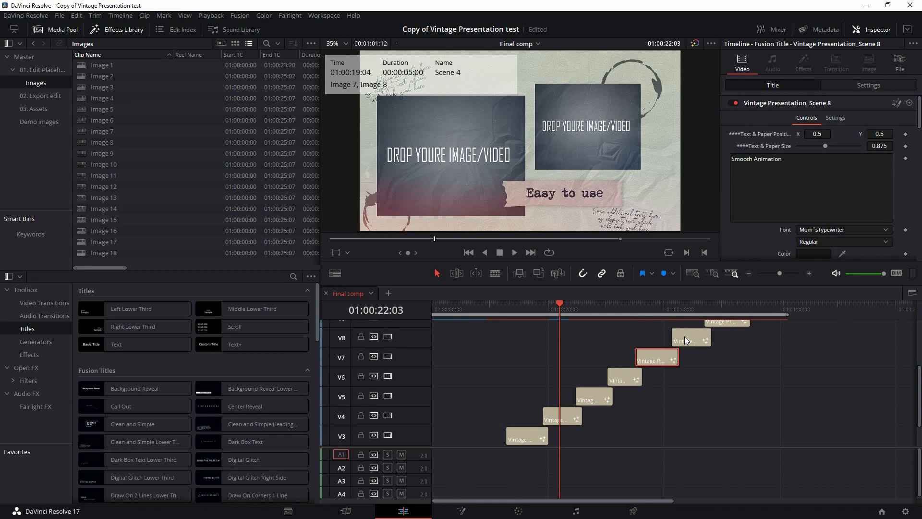
{"action": "mouse_move", "coordinate": [657, 356]}
{"action": "left_mouse_down"}
{"action": "mouse_move", "coordinate": [620, 356]}
{"action": "mouse_move", "coordinate": [651, 354]}
{"action": "mouse_move", "coordinate": [687, 377]}
{"action": "left_mouse_up"}
{"action": "key", "text": "ctrl+z"}
{"action": "key", "text": "ctrl+z"}
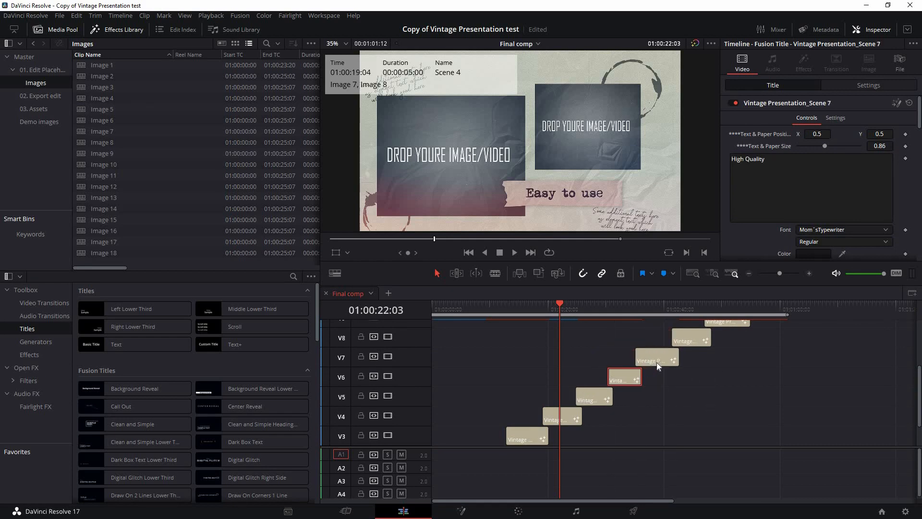
Step: View the playback options for the render cache and for deleting cached renders
{"action": "scroll", "coordinate": [719, 387], "scroll_direction": "up", "scroll_amount": 4}
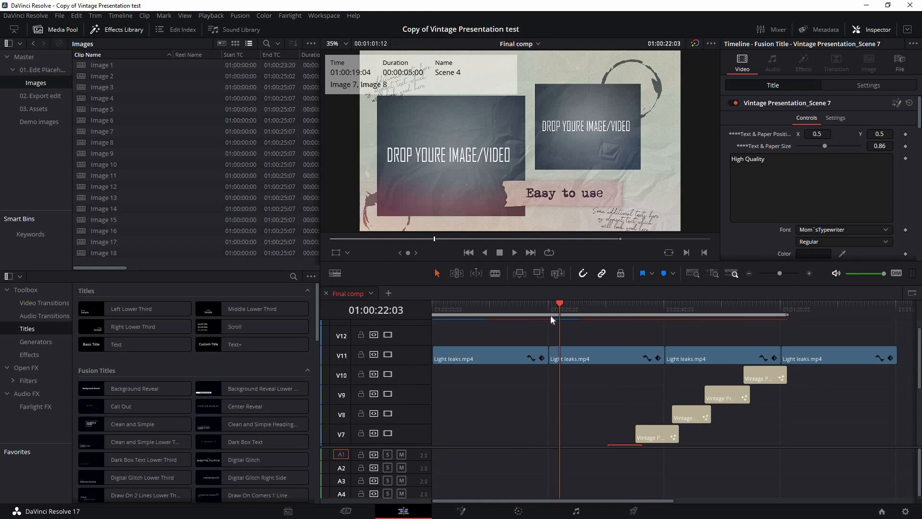
{"action": "left_click", "coordinate": [206, 17]}
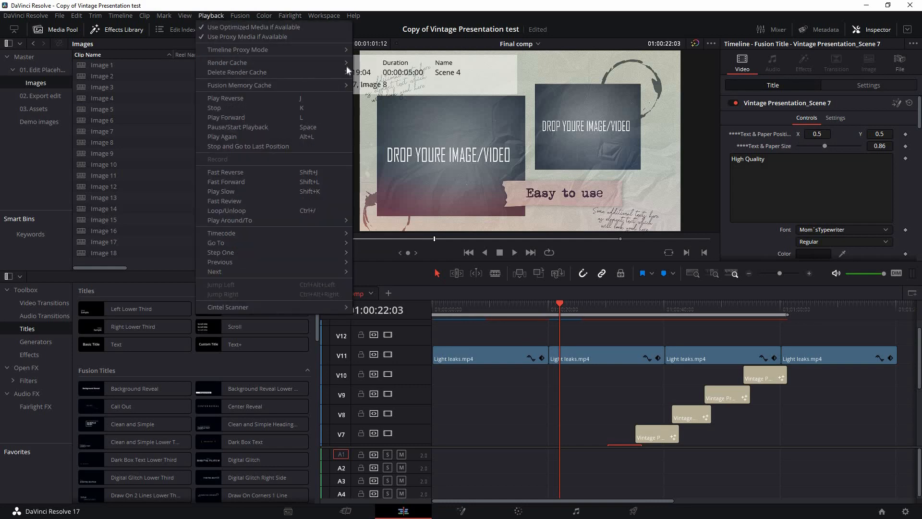
{"action": "mouse_move", "coordinate": [336, 63]}
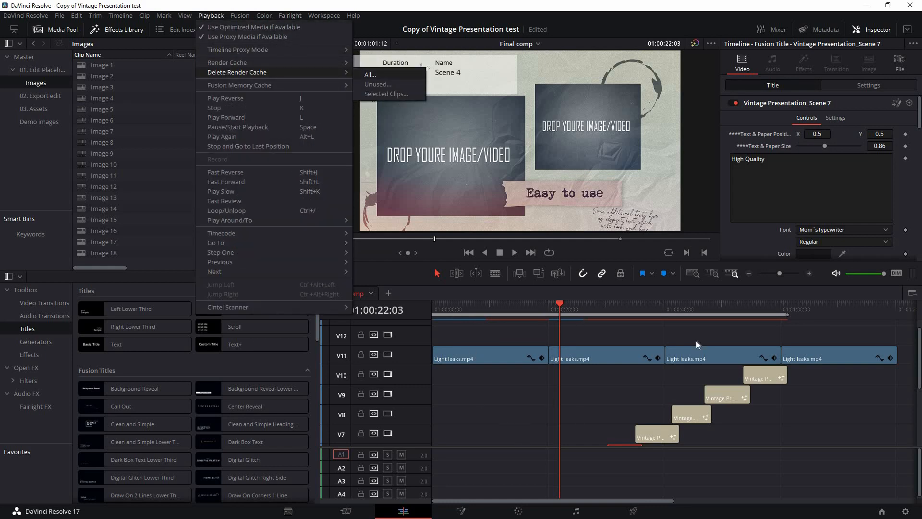
{"action": "left_click", "coordinate": [553, 431]}
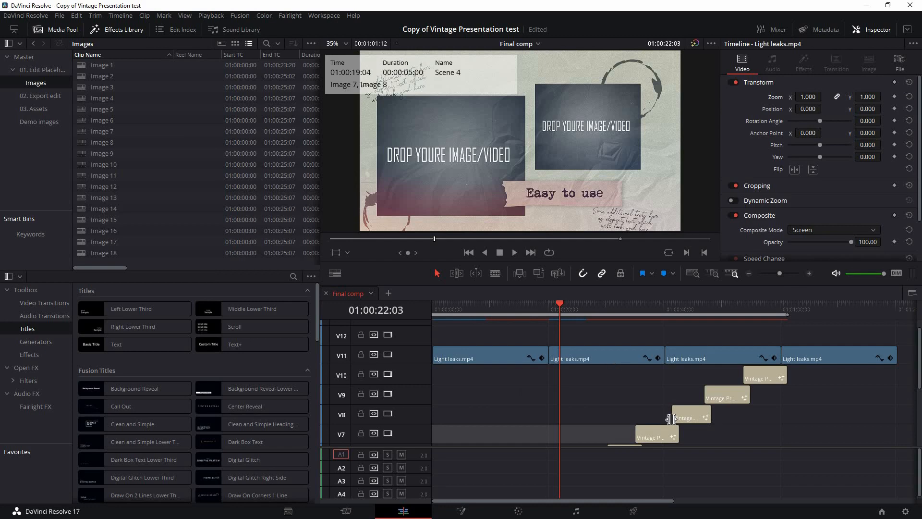
Step: Switch to the Deliver page and set the render range's out point to 01:01:00:21
{"action": "left_click", "coordinate": [634, 511]}
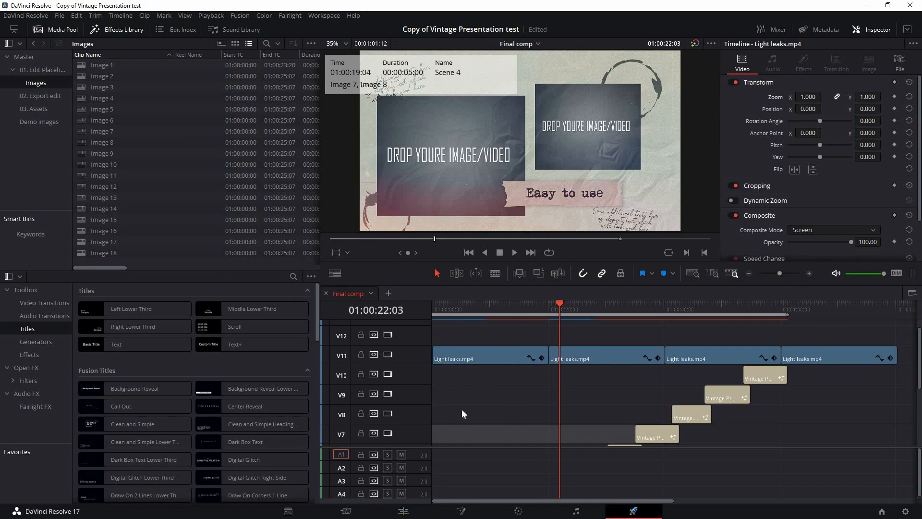
{"action": "scroll", "coordinate": [440, 393], "scroll_direction": "up", "scroll_amount": 5}
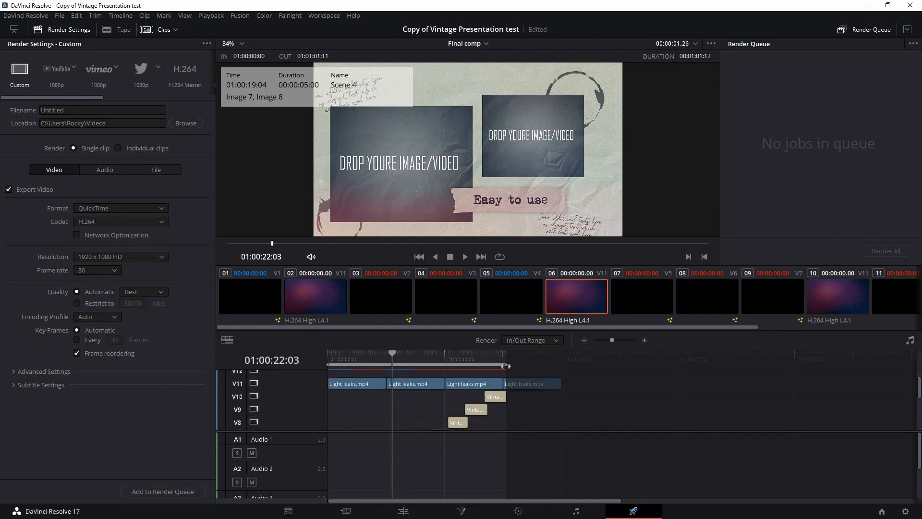
{"action": "mouse_move", "coordinate": [503, 368]}
{"action": "left_mouse_down"}
{"action": "mouse_move", "coordinate": [512, 368]}
{"action": "mouse_move", "coordinate": [501, 368]}
{"action": "left_mouse_up"}
Step: Name the output file "Untitled test" without replacing the existing file, then add the job to the render queue and render it
{"action": "double_click", "coordinate": [67, 109]}
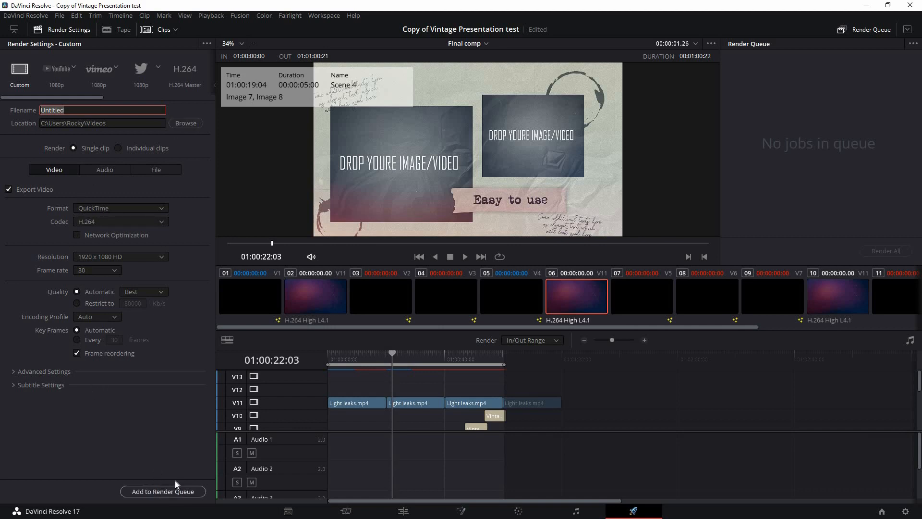
{"action": "left_click", "coordinate": [195, 491]}
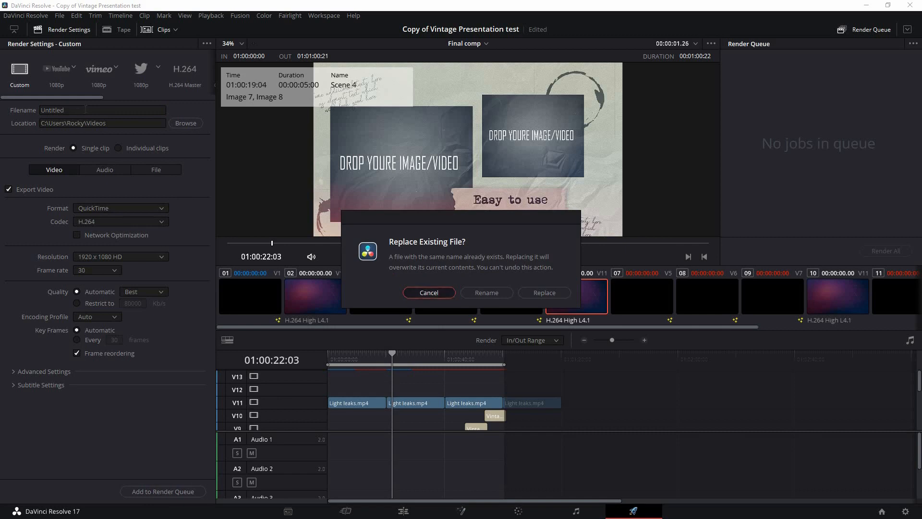
{"action": "left_click", "coordinate": [431, 295]}
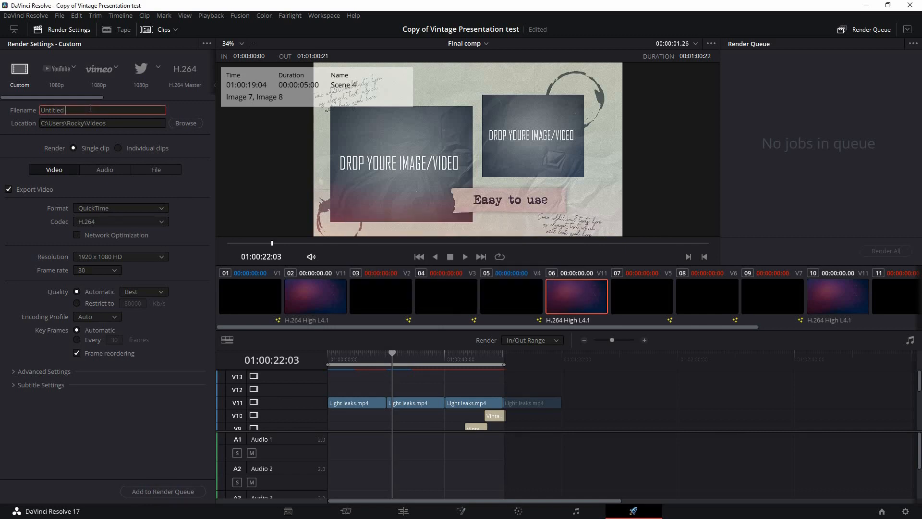
{"action": "type", "text": "test"}
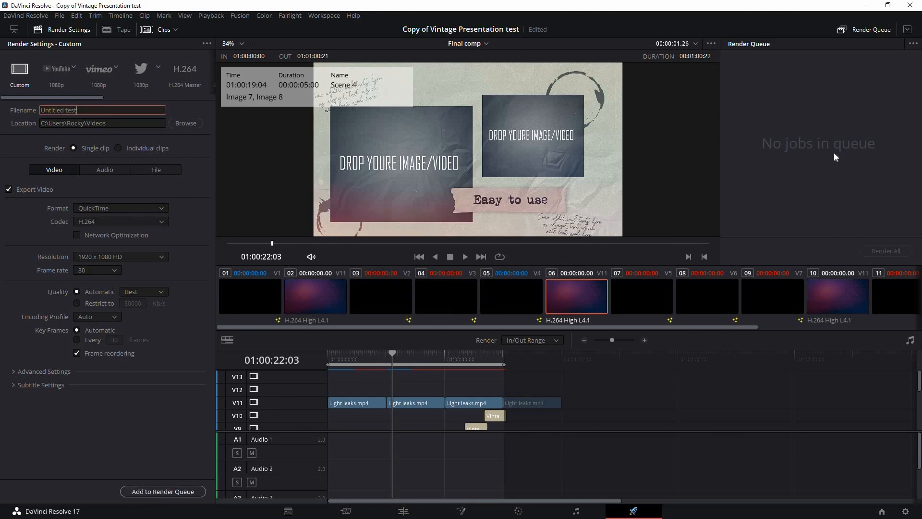
{"action": "left_click", "coordinate": [886, 254]}
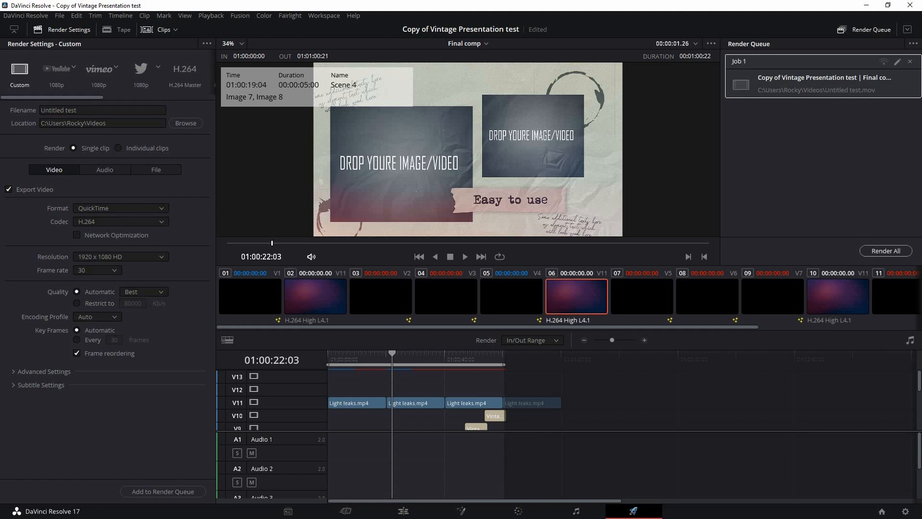